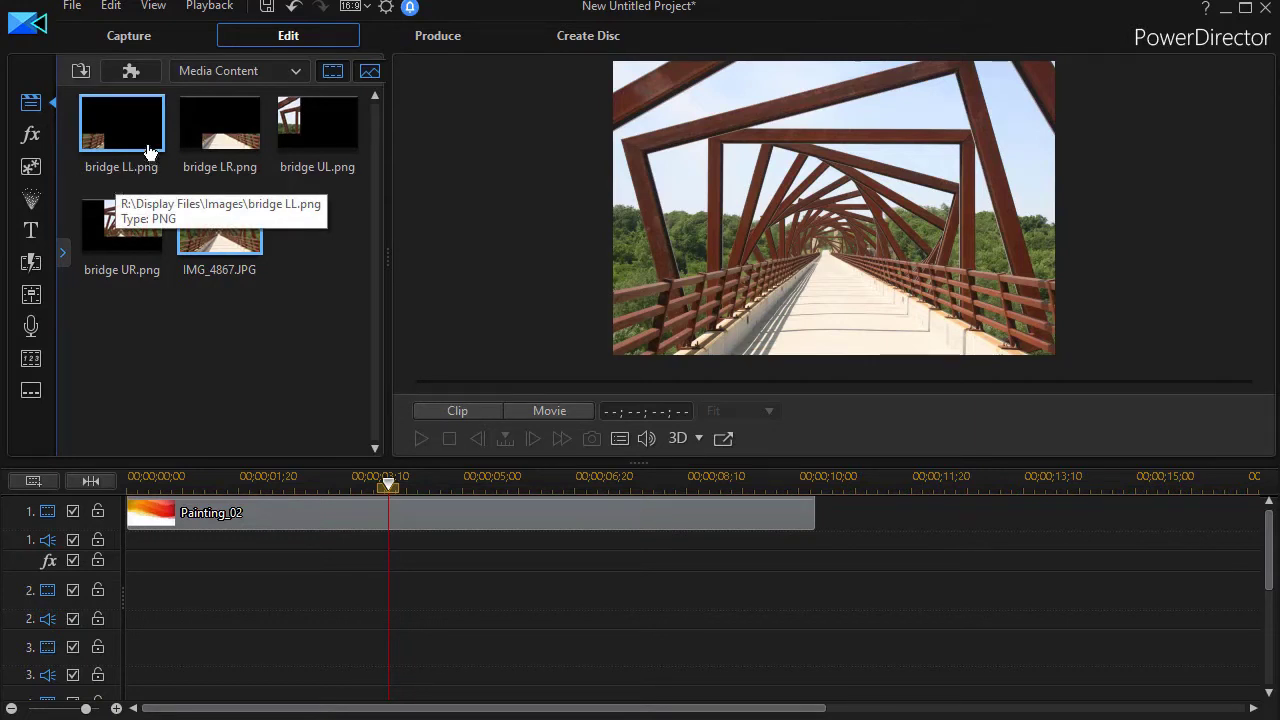
- Preview the bridge UL quadrant image in the Media Room
left_click_drag(308, 138, 302, 155)
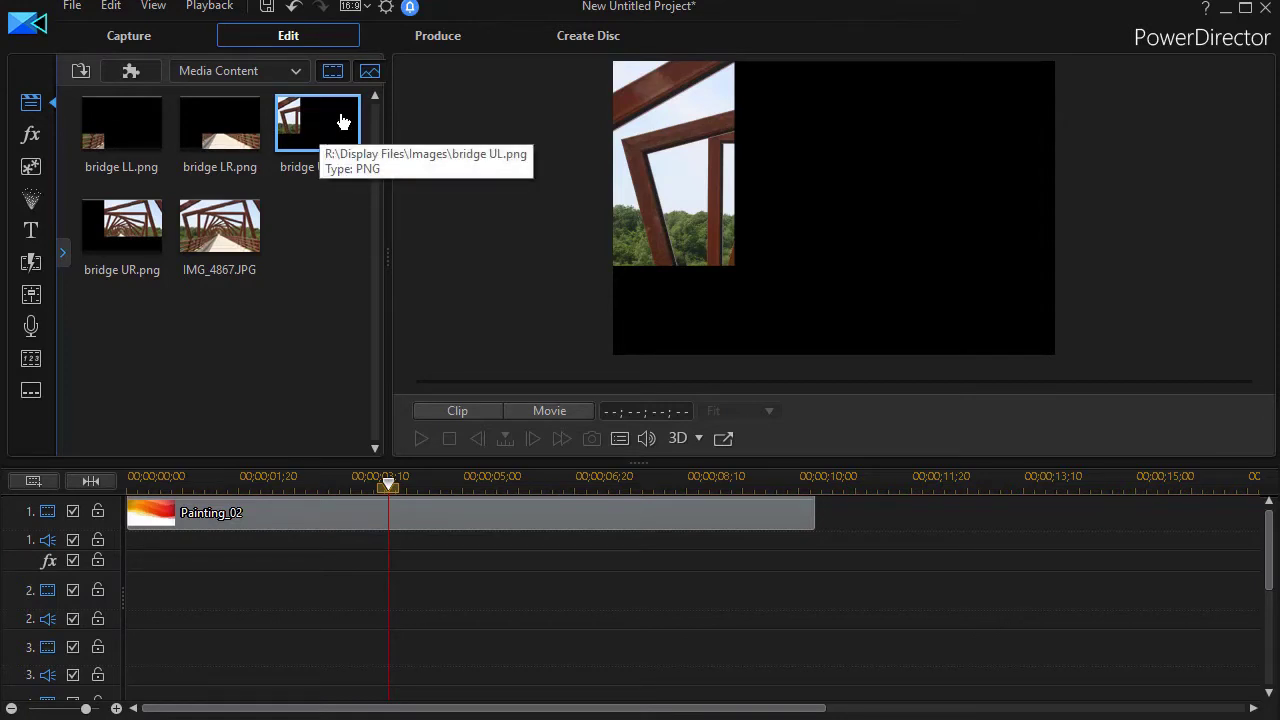
- Drop bridge UL, LR, LL and UR onto video tracks 2, 3, 4 and 5 at the timeline start
mouse_move(340, 112)
left_mouse_down()
mouse_move(288, 232)
mouse_move(224, 590)
mouse_move(104, 561)
mouse_move(94, 586)
left_mouse_up()
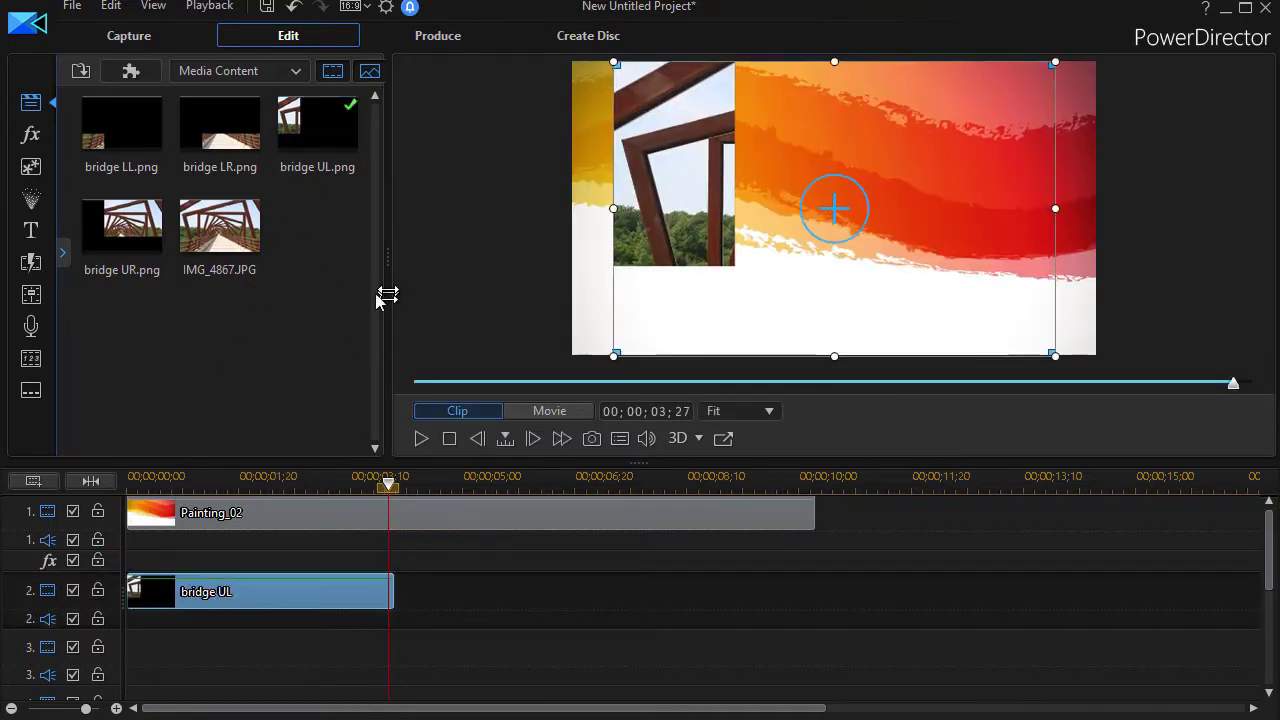
left_click_drag(212, 130, 113, 658)
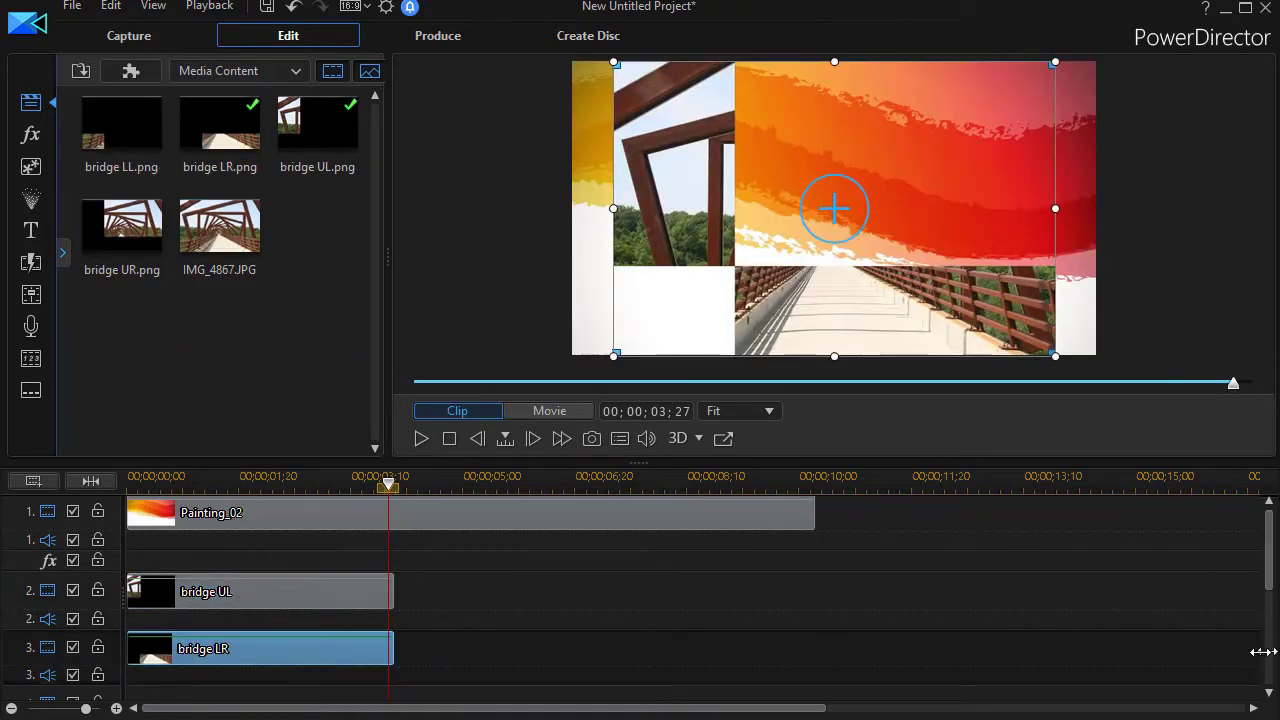
left_click_drag(1270, 570, 1270, 628)
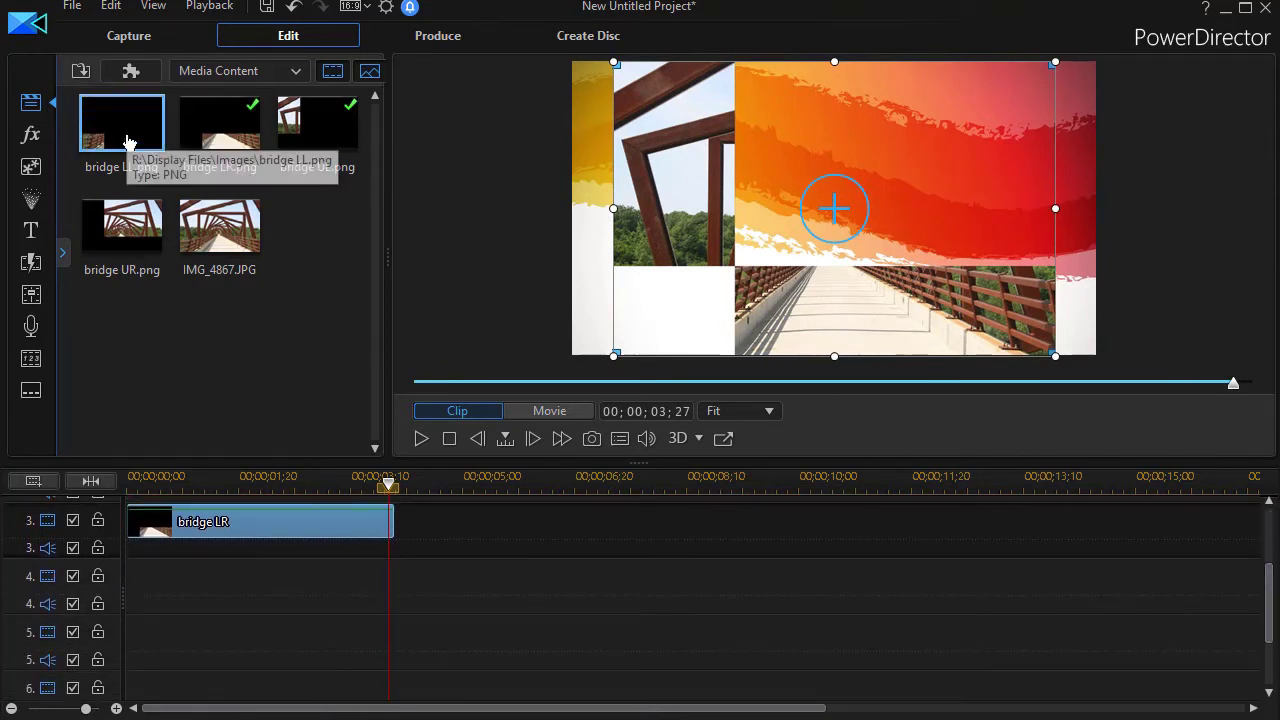
left_click_drag(128, 143, 124, 584)
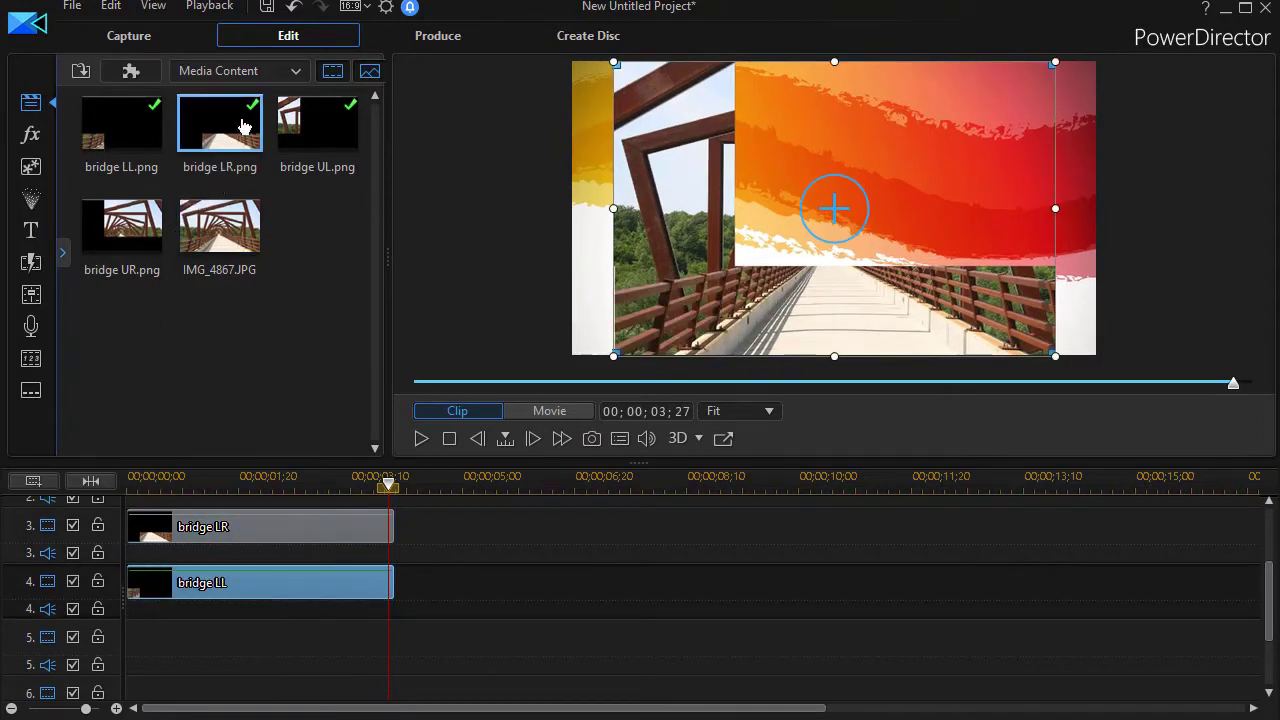
left_click_drag(133, 215, 88, 668)
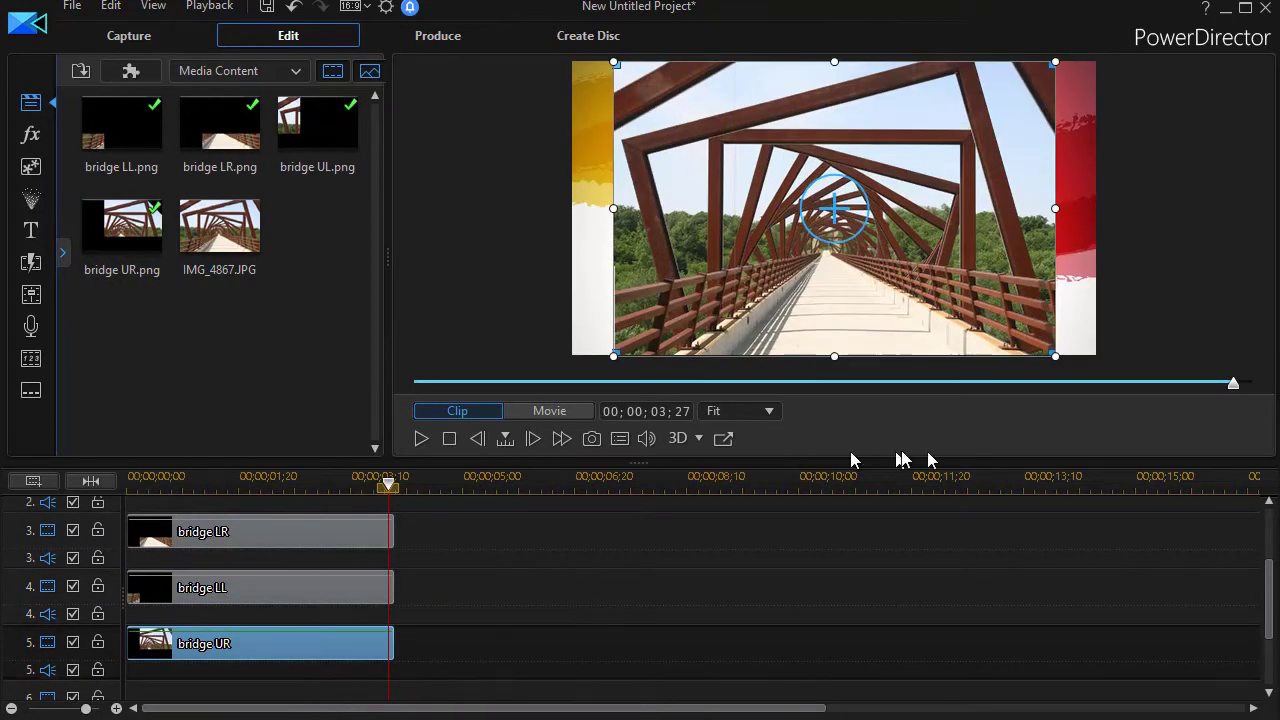
left_click_drag(1266, 592, 1260, 537)
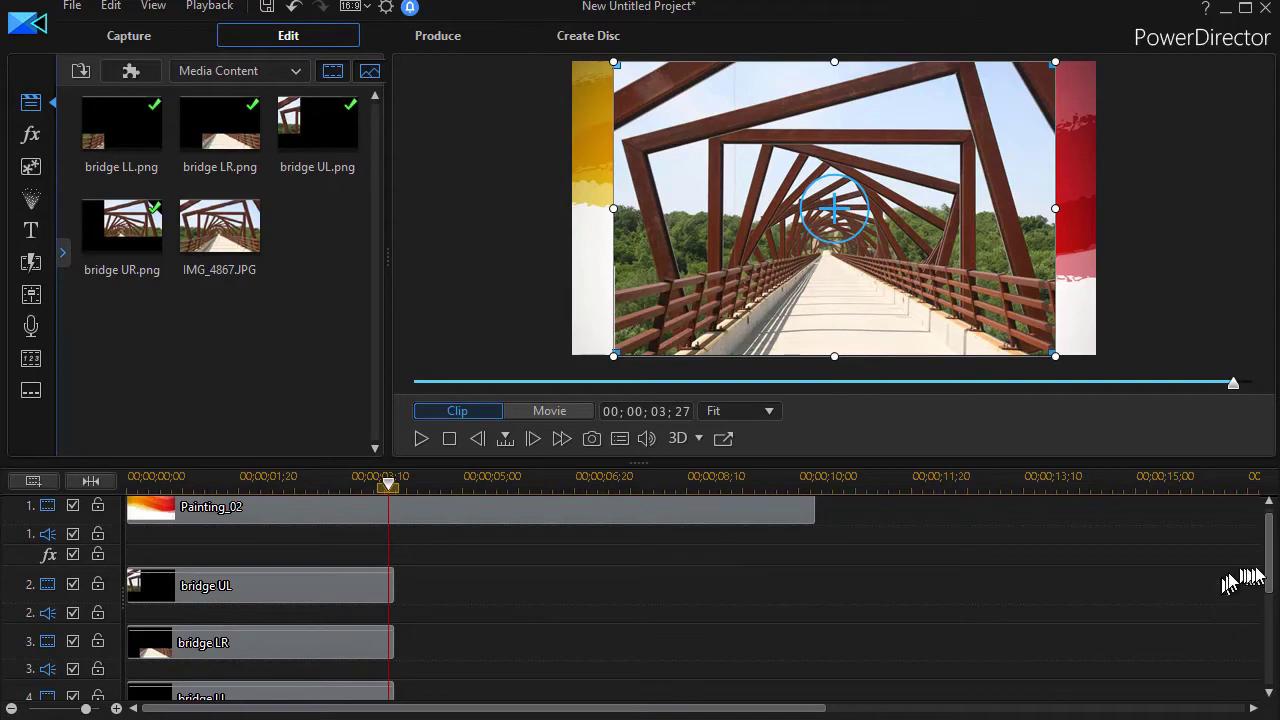
- Switch off the bridge LR, LL and UR tracks so only bridge UL shows over the painting
left_click_drag(1268, 575, 1268, 612)
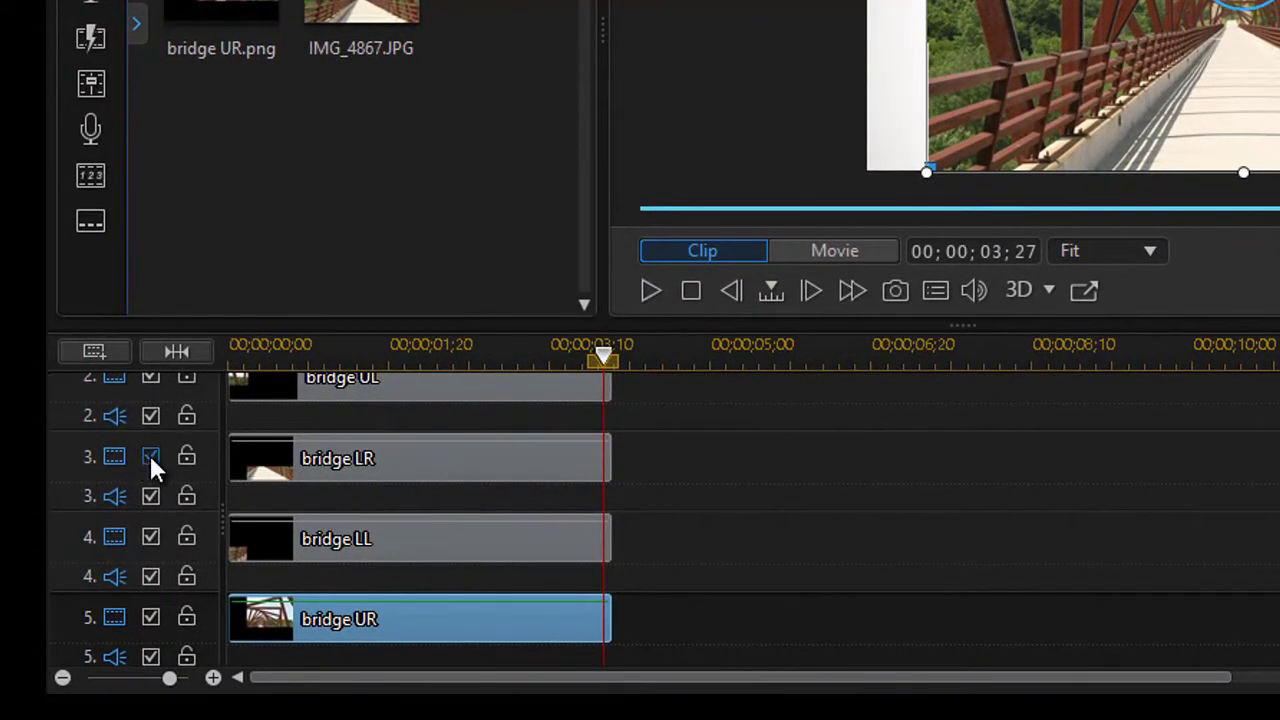
left_click(149, 455)
left_click(151, 538)
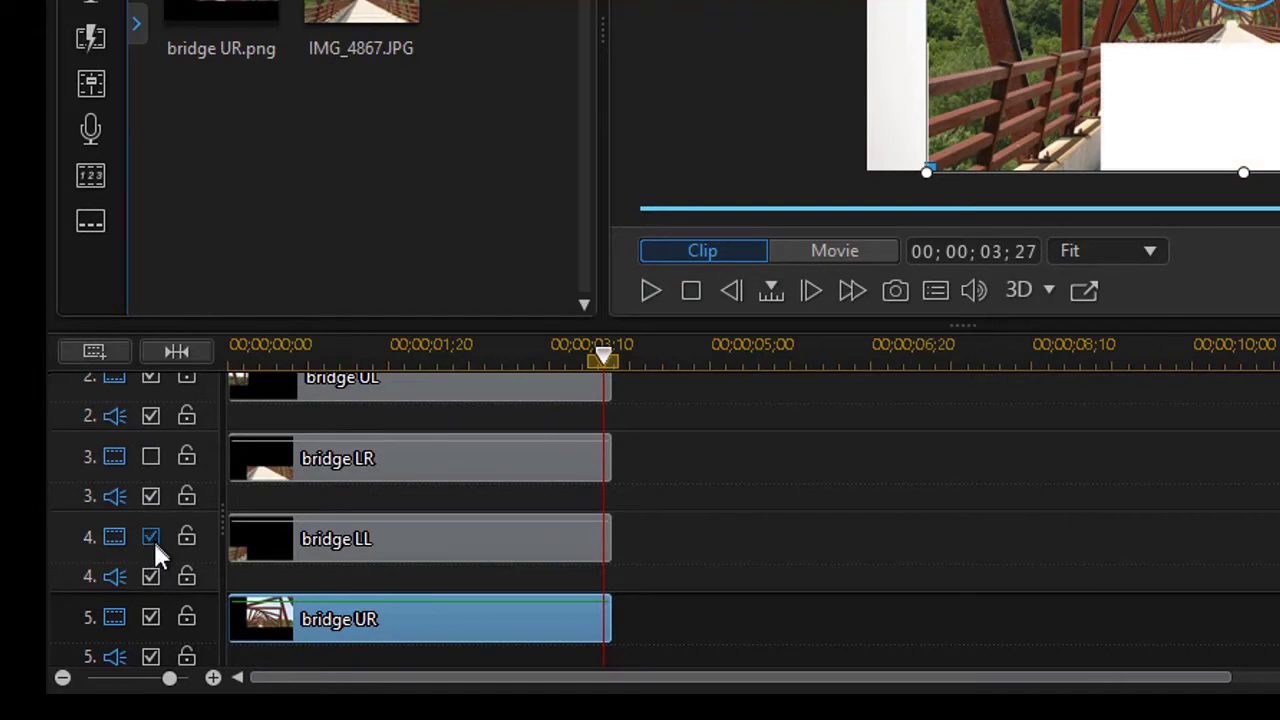
left_click(151, 617)
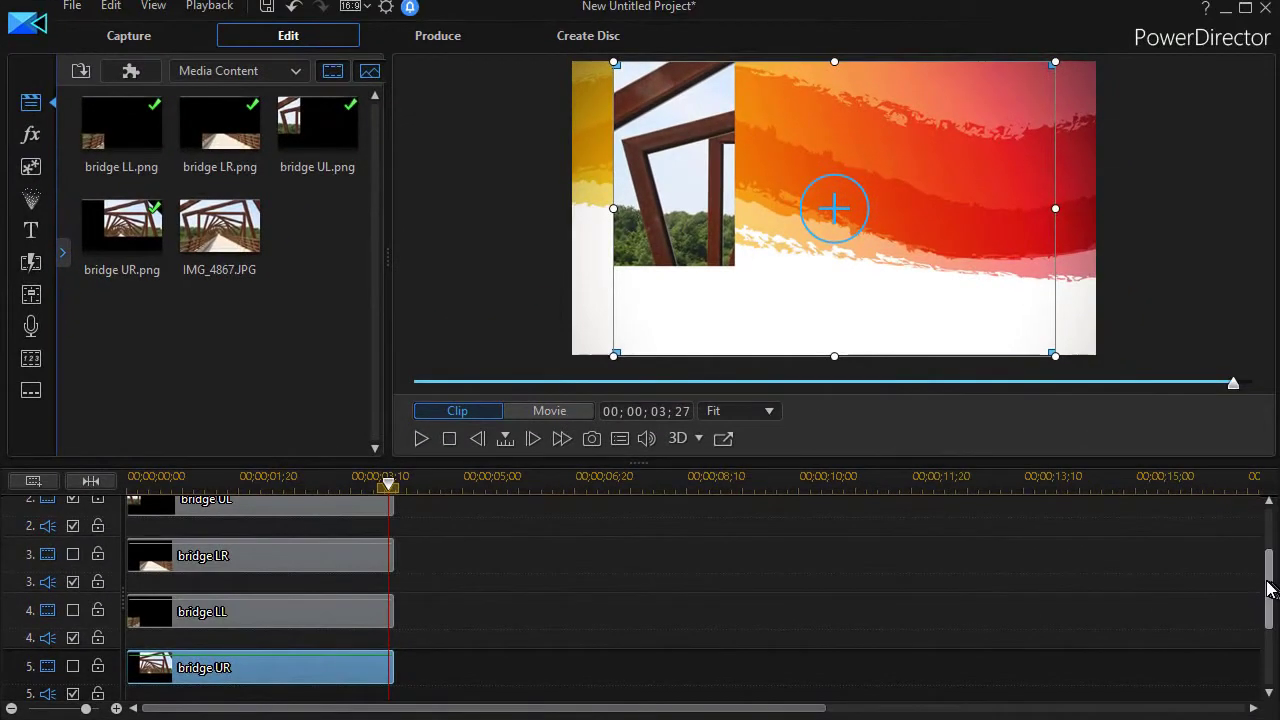
left_click_drag(1268, 588, 1266, 537)
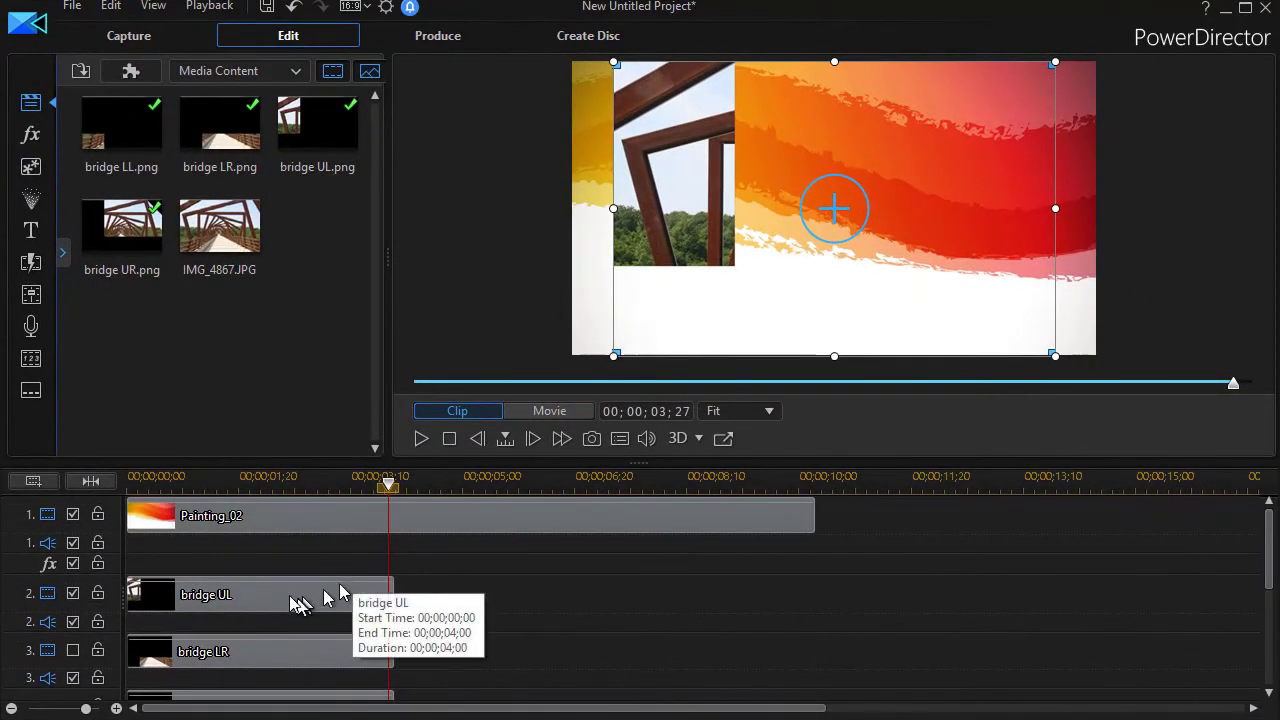
- Keyframe bridge UL's resting position at 1 second, start it off-frame at frame 0, and preview
left_click(271, 592)
double_click(280, 595)
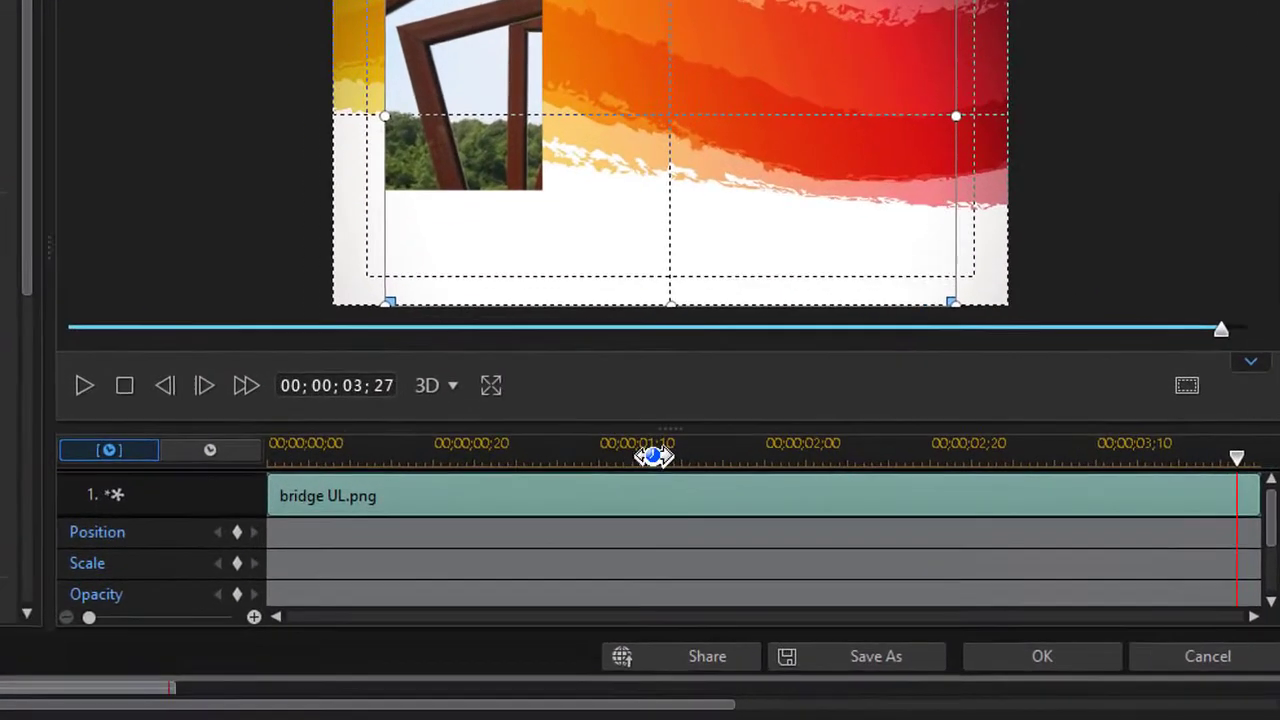
left_click(653, 456)
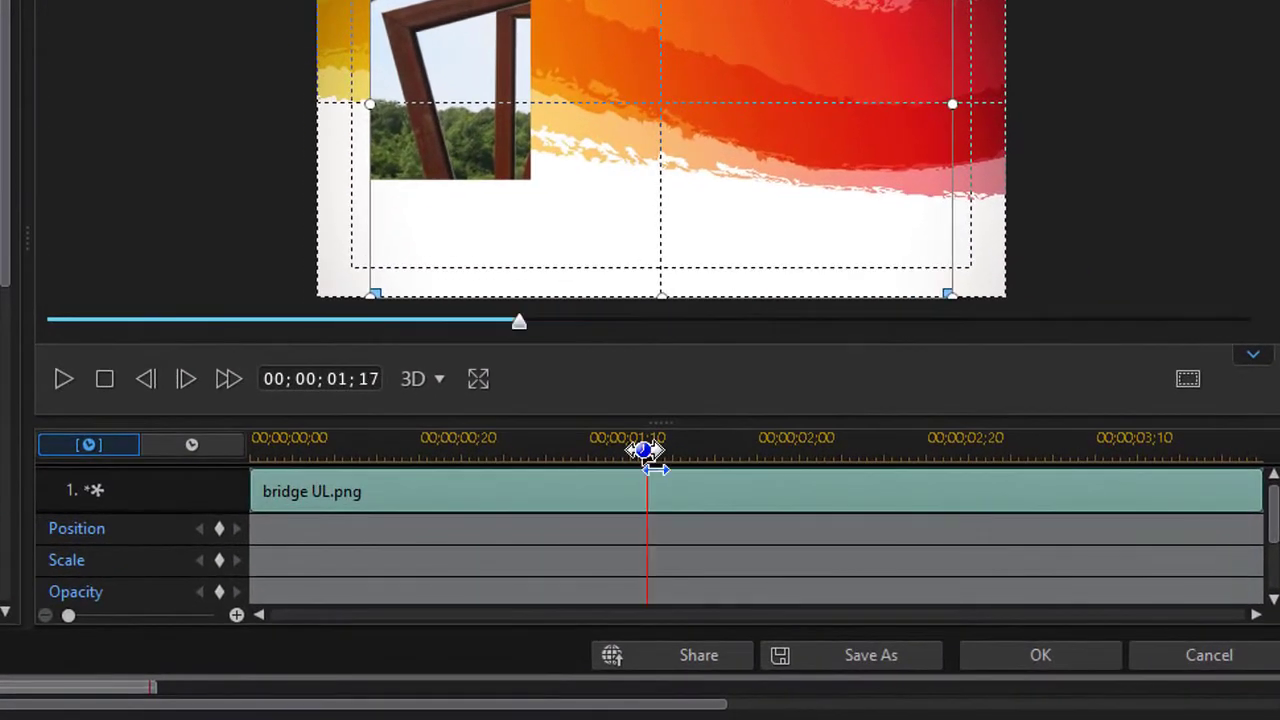
left_click_drag(649, 456, 496, 491)
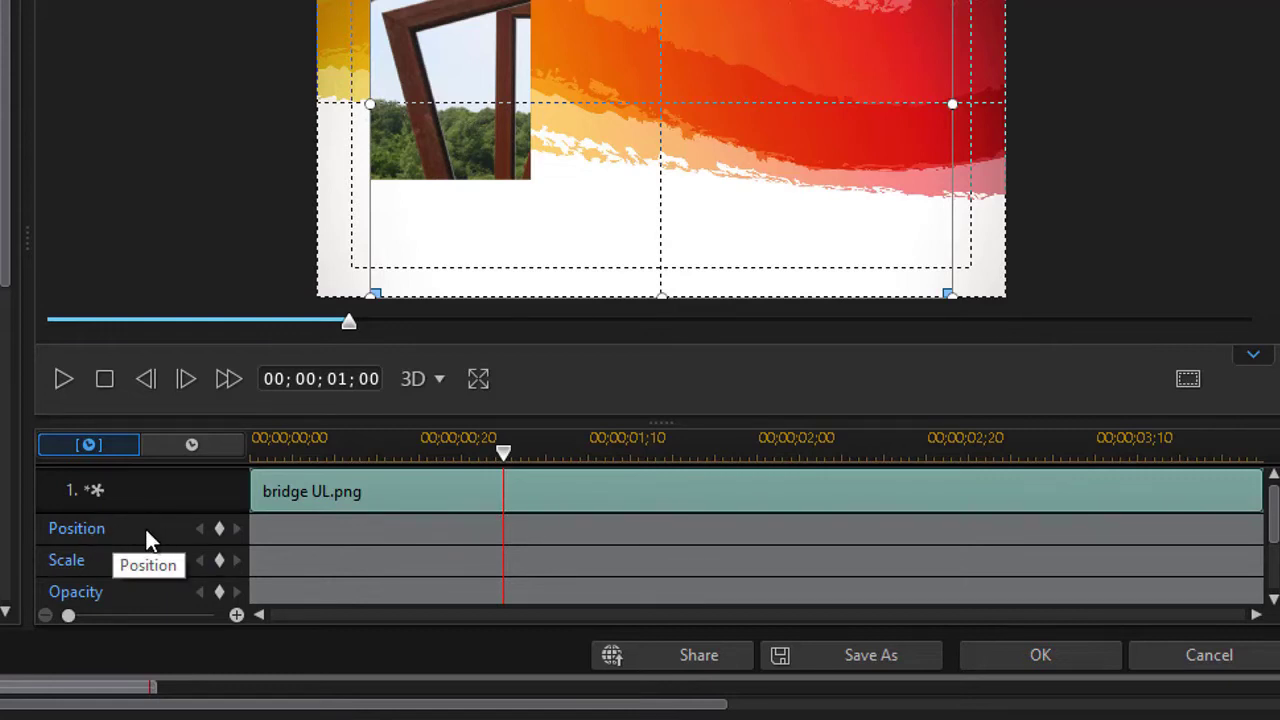
left_click(220, 529)
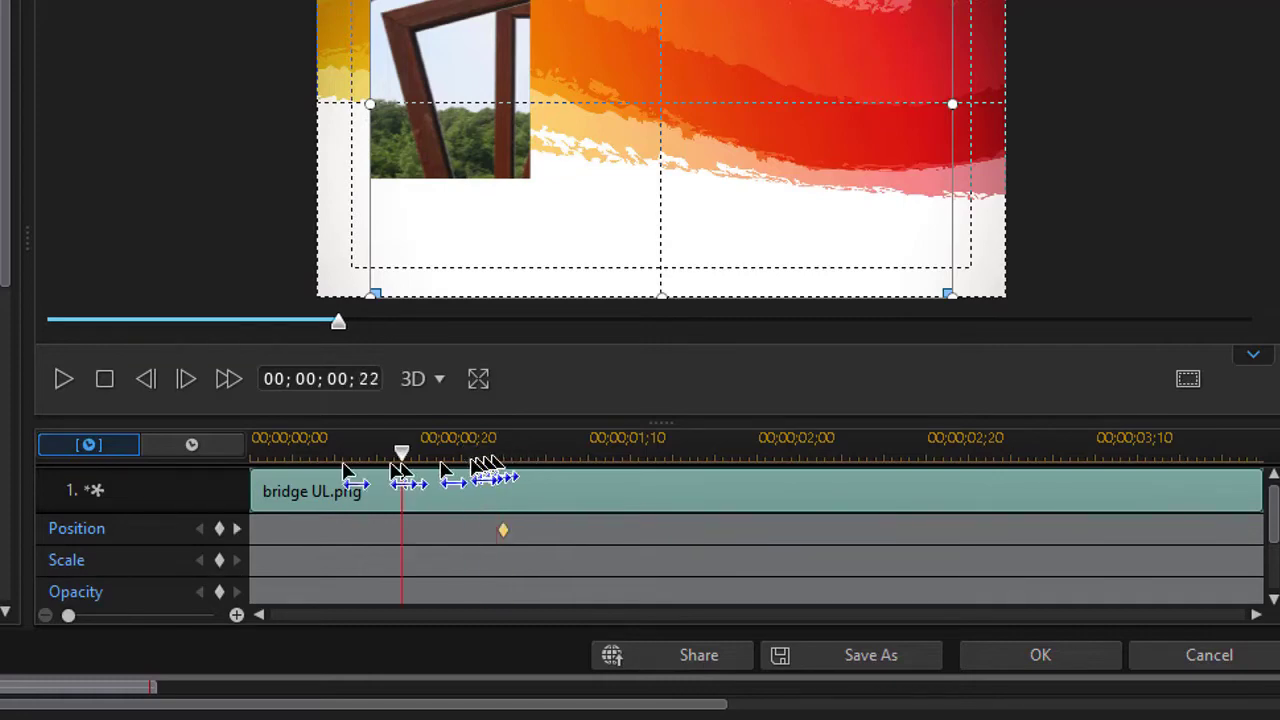
left_click_drag(401, 455, 140, 477)
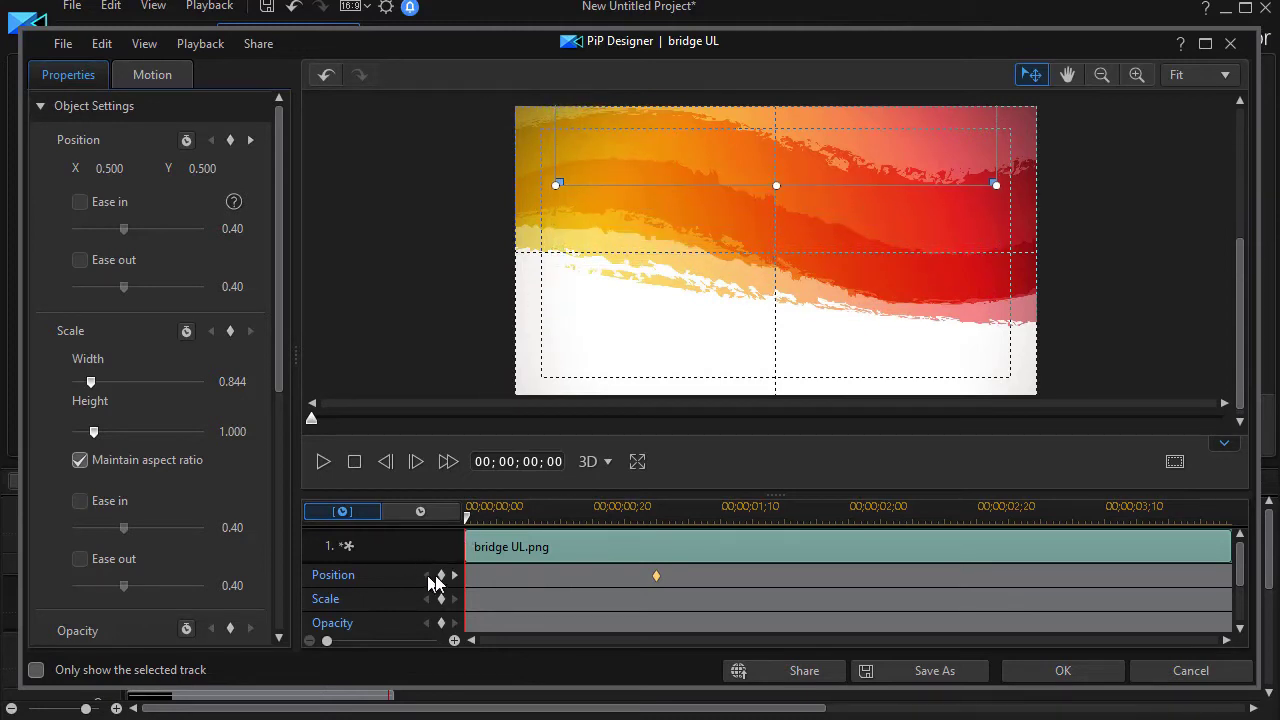
left_click(323, 461)
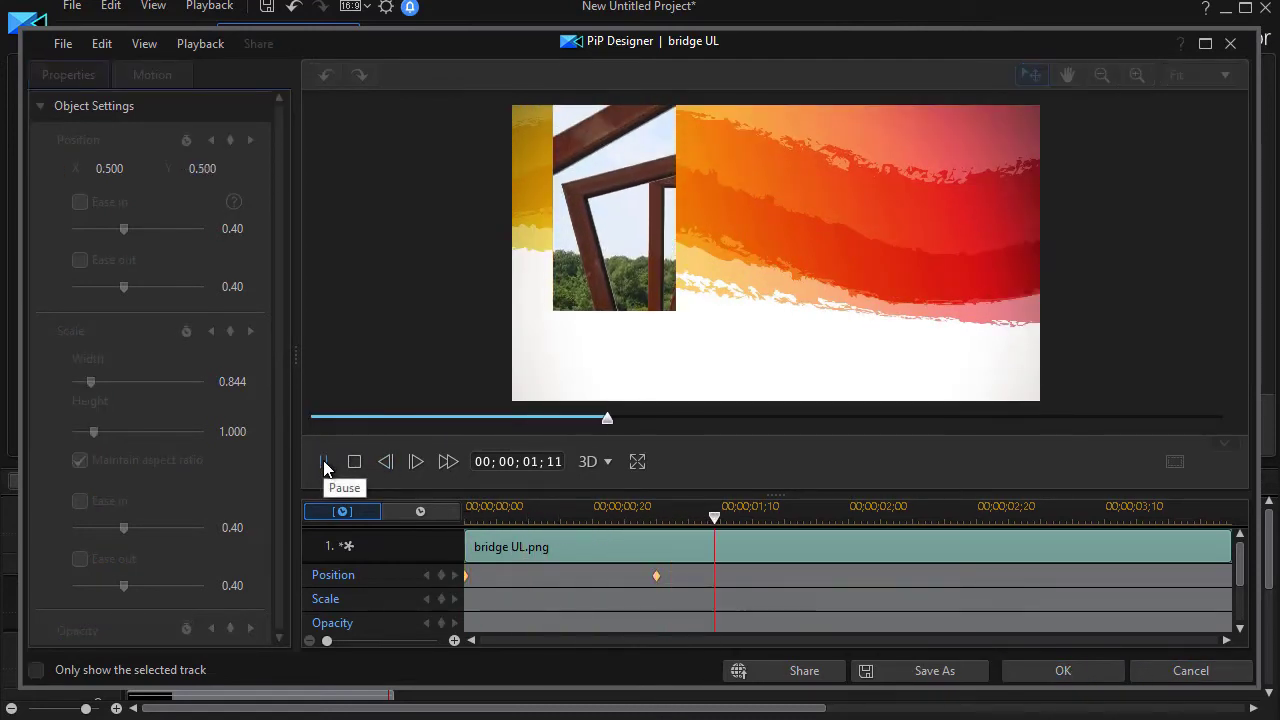
left_click(1068, 668)
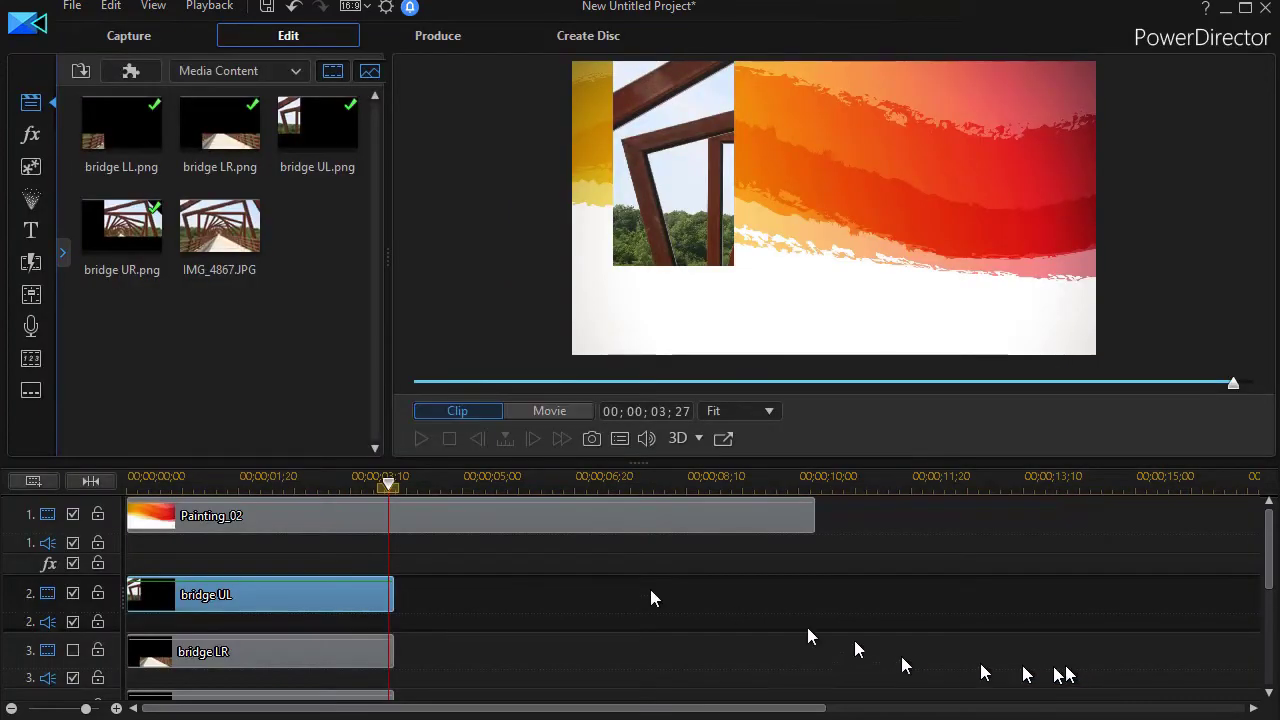
- Hide the bridge UL track and show the bridge LR track instead
left_click(283, 651)
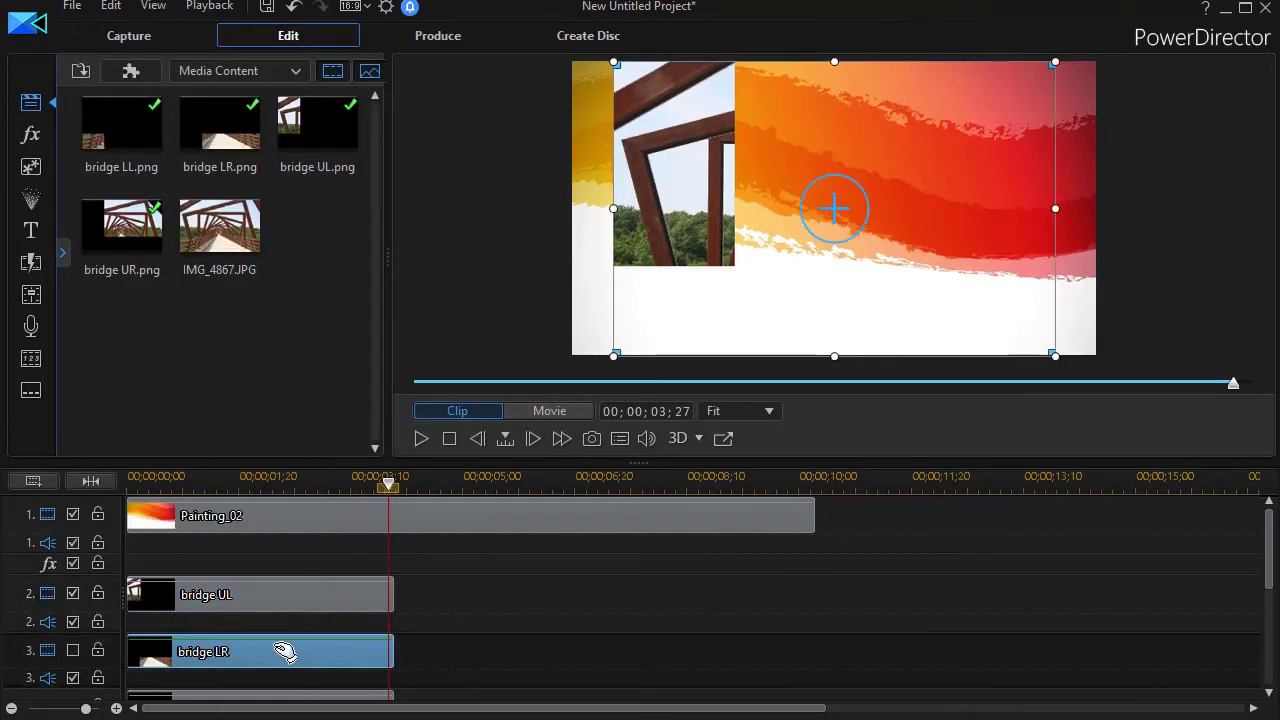
left_click(73, 594)
left_click(73, 651)
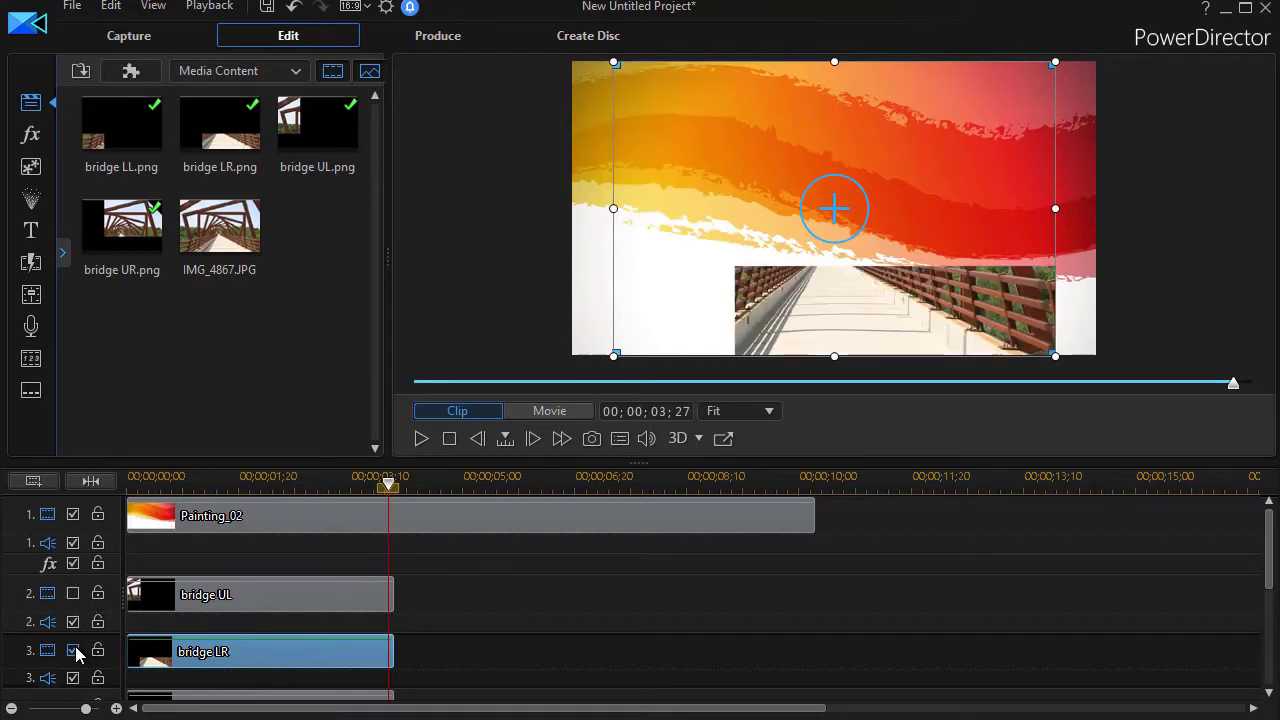
- Keyframe bridge LR's corner position near 1 second and start it off-screen lower right
double_click(340, 666)
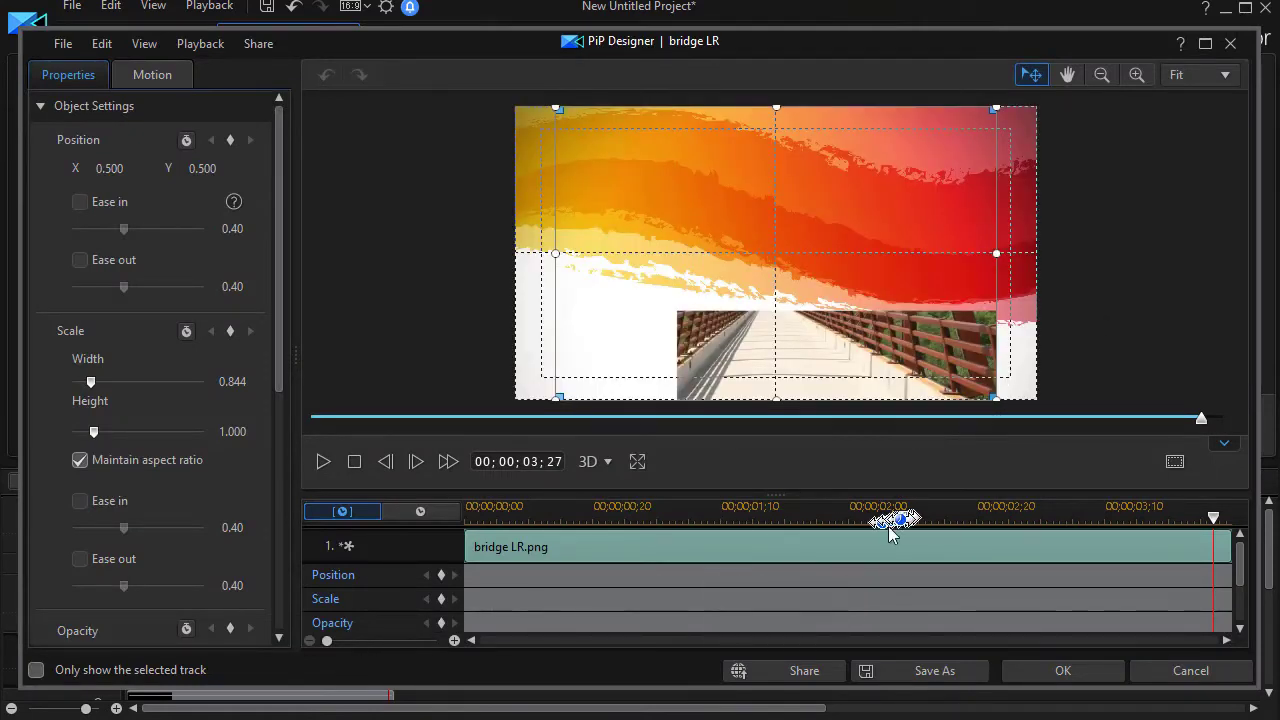
left_click(804, 516)
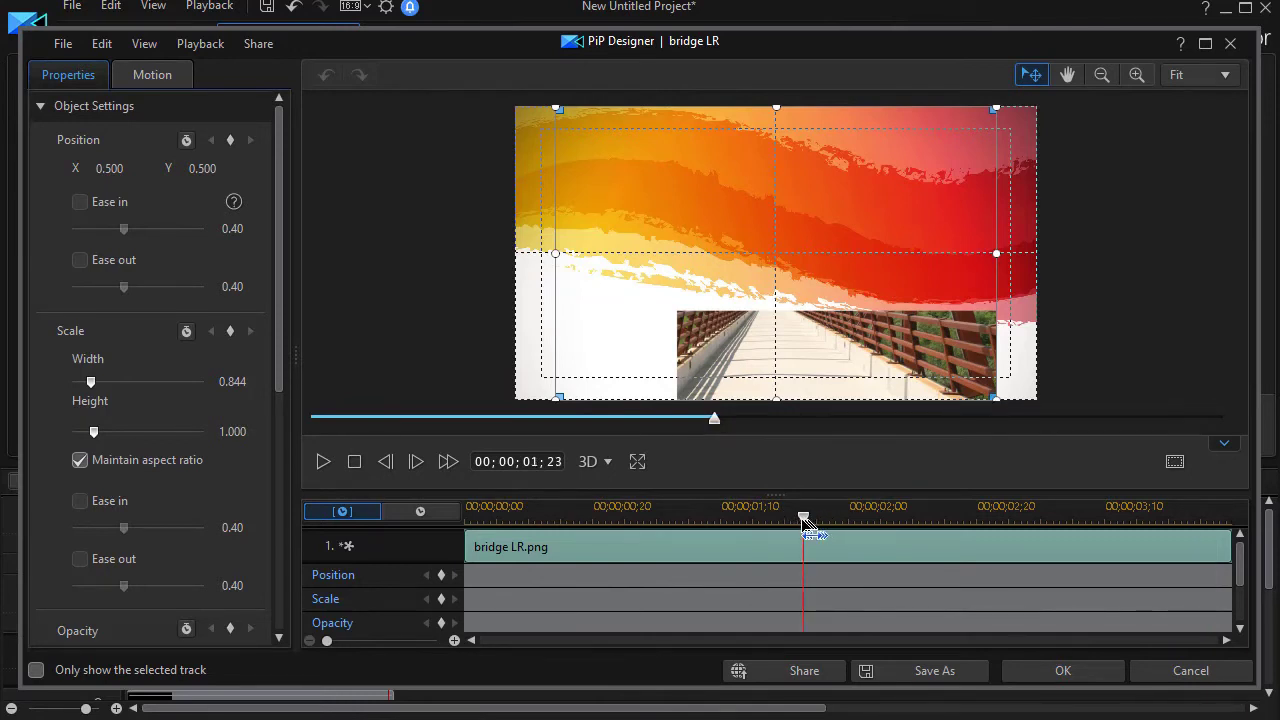
left_click_drag(806, 519, 765, 537)
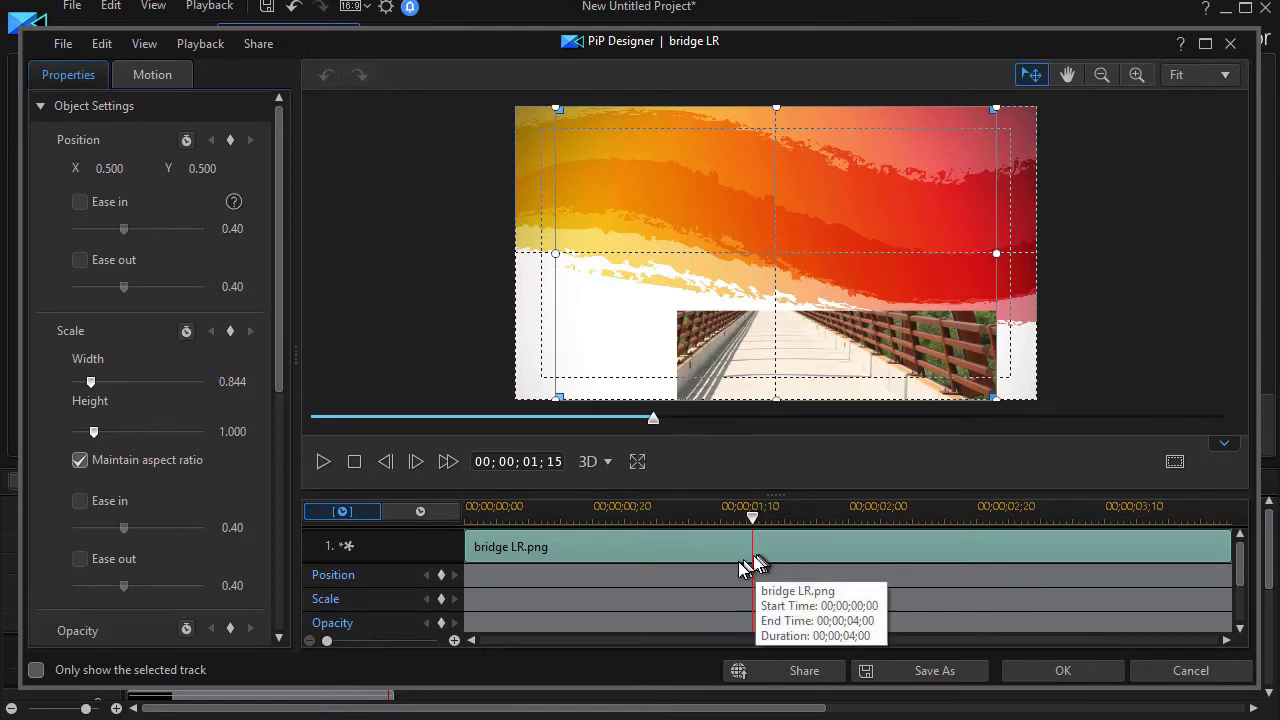
left_click(441, 577)
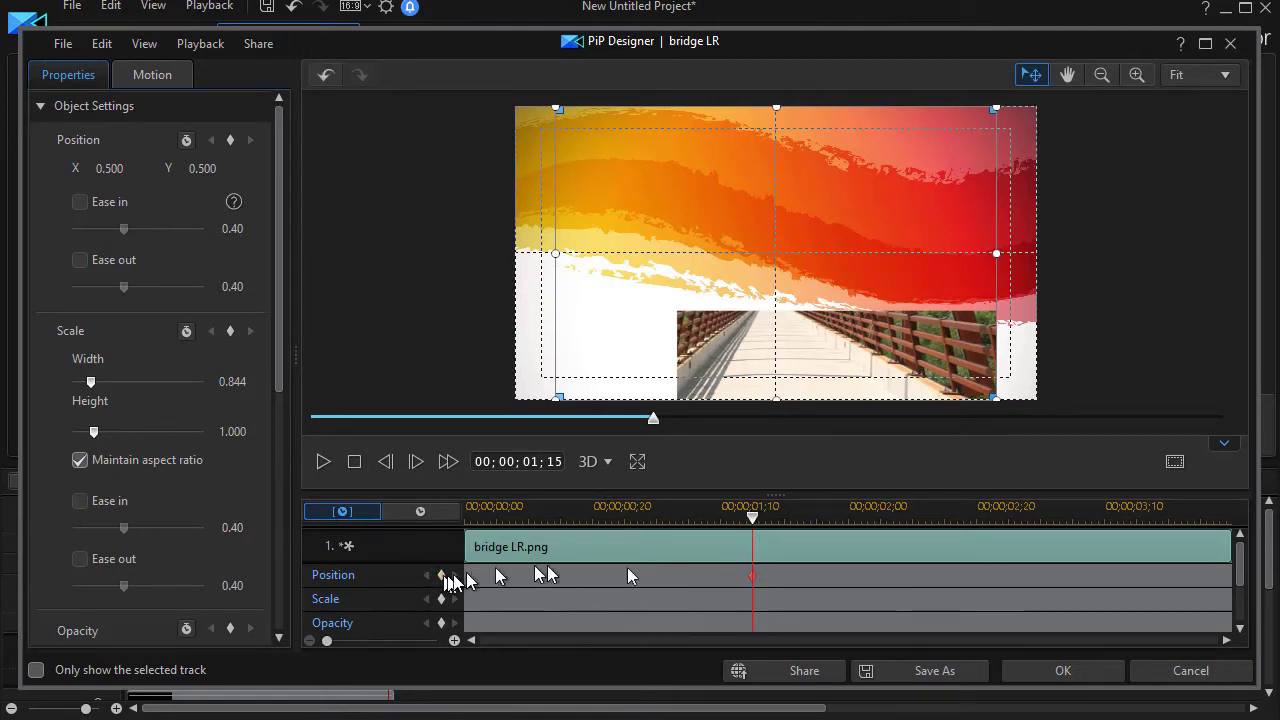
left_click_drag(755, 520, 440, 545)
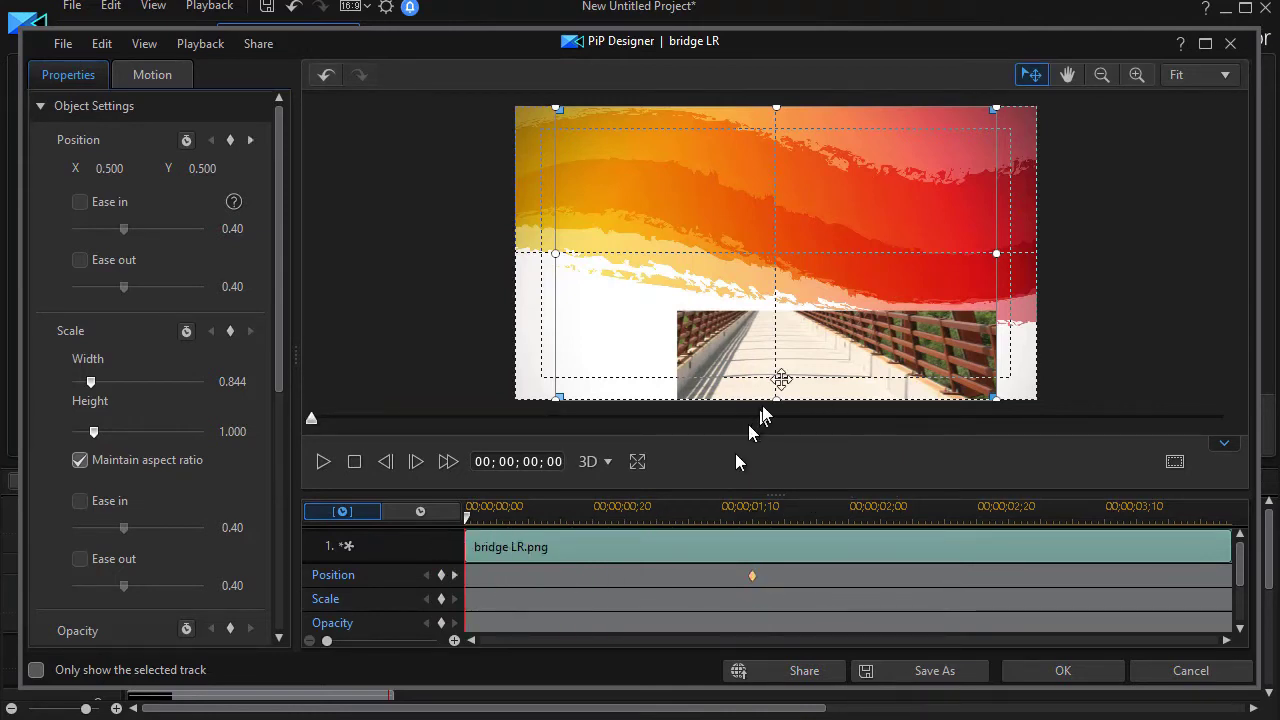
left_click_drag(794, 342, 1086, 443)
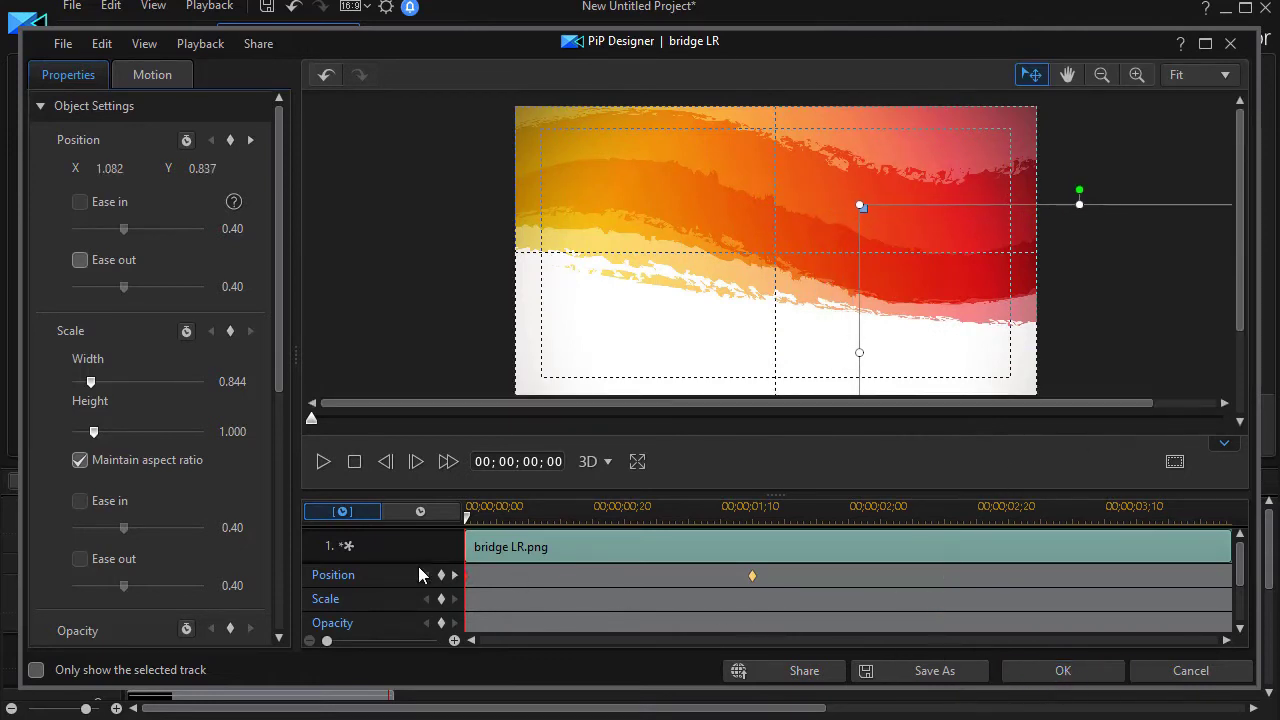
left_click(1068, 676)
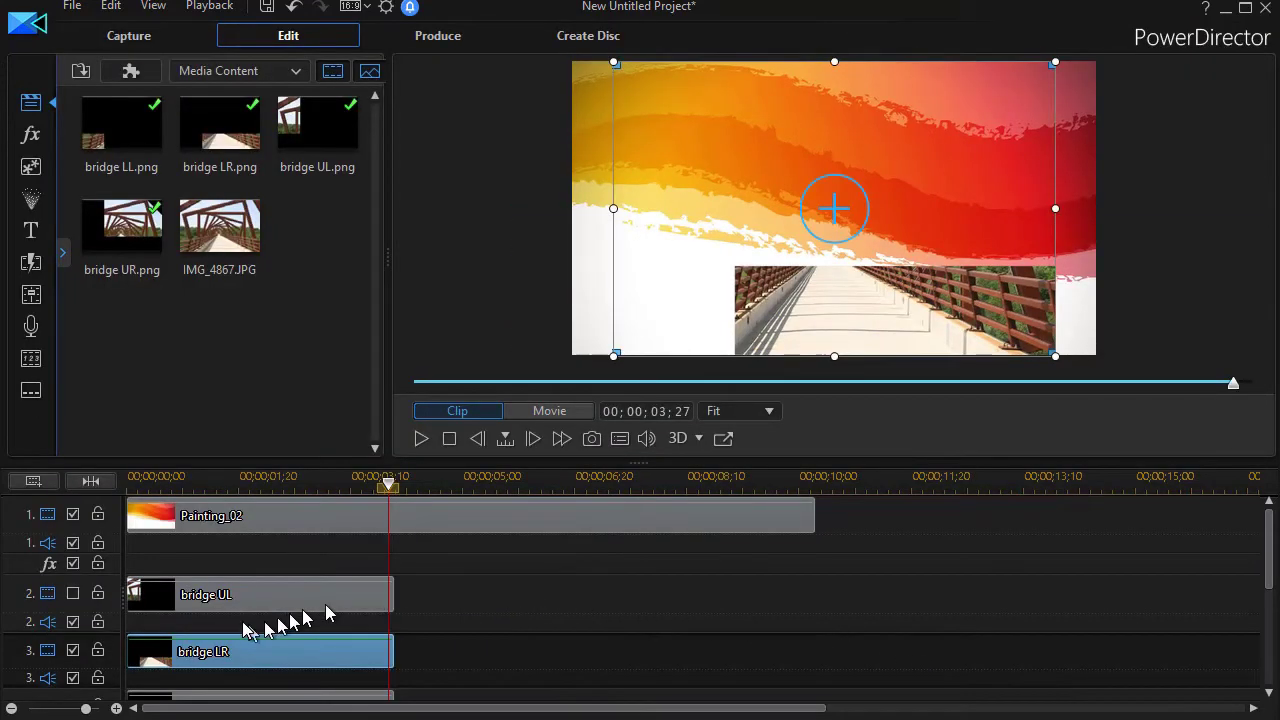
- Hide the bridge LR track and make the bridge LL track visible
left_click(73, 650)
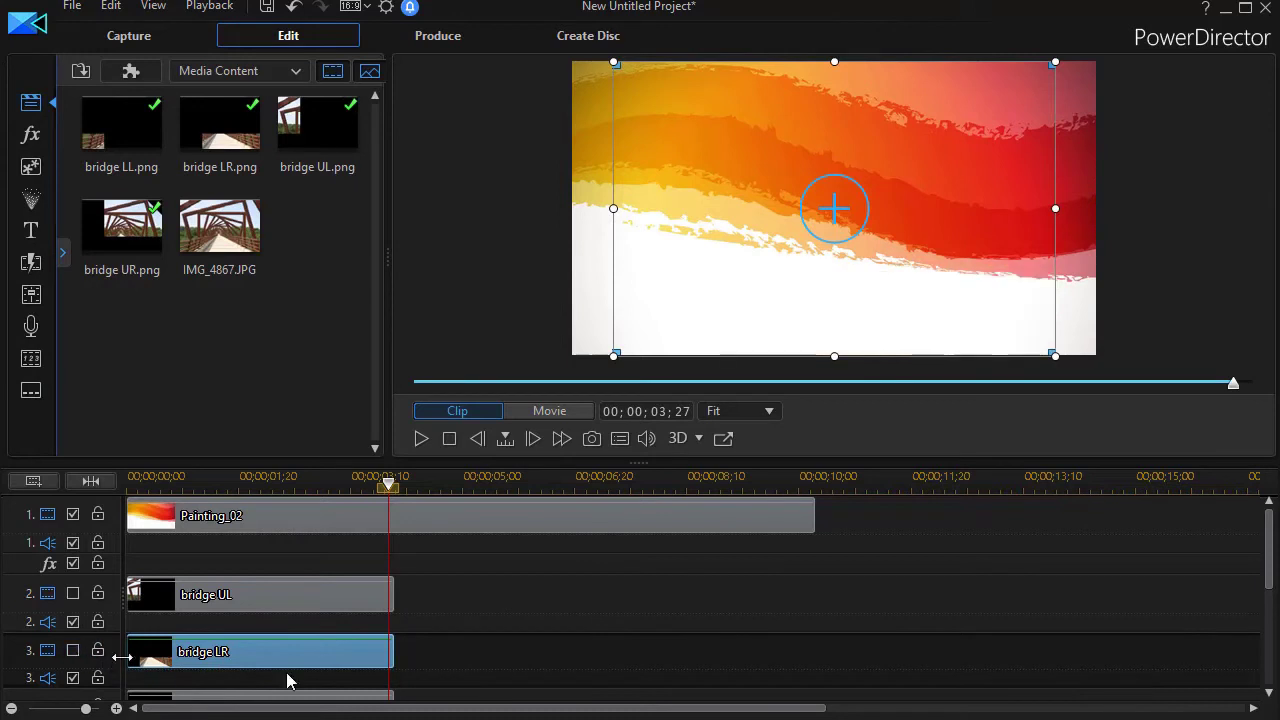
left_click_drag(1274, 577, 1274, 614)
left_click(317, 598)
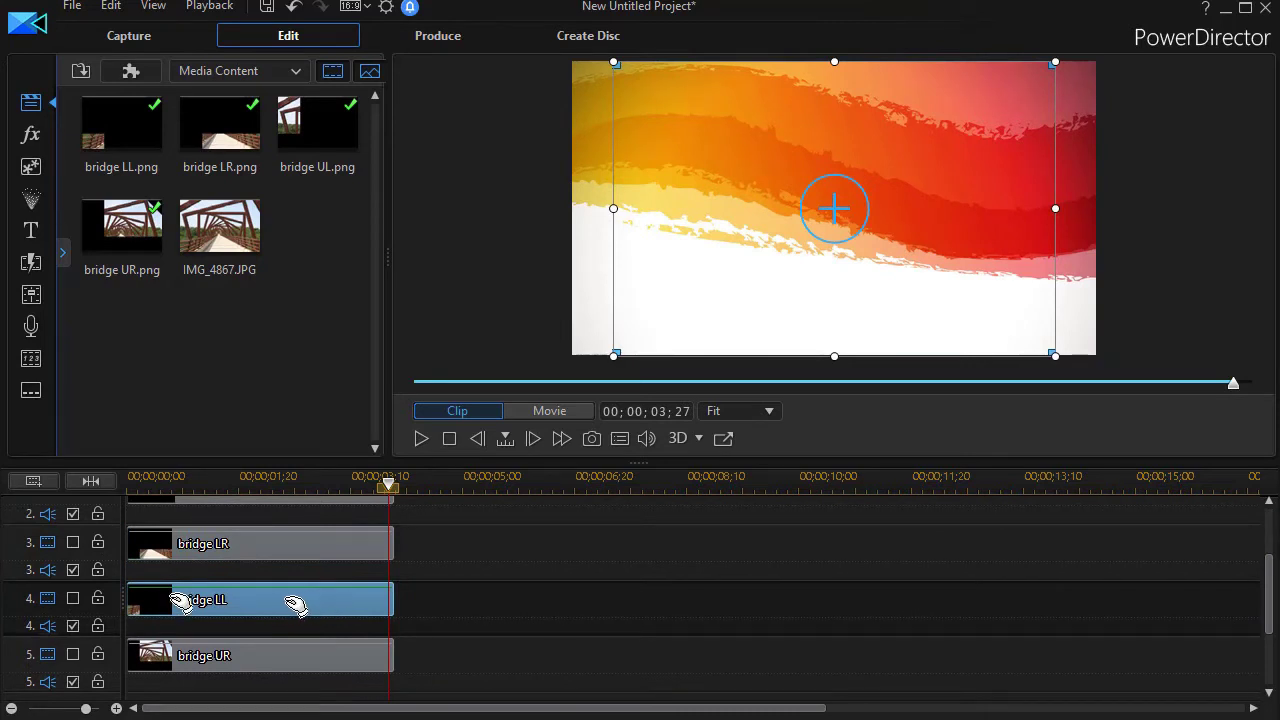
left_click(73, 599)
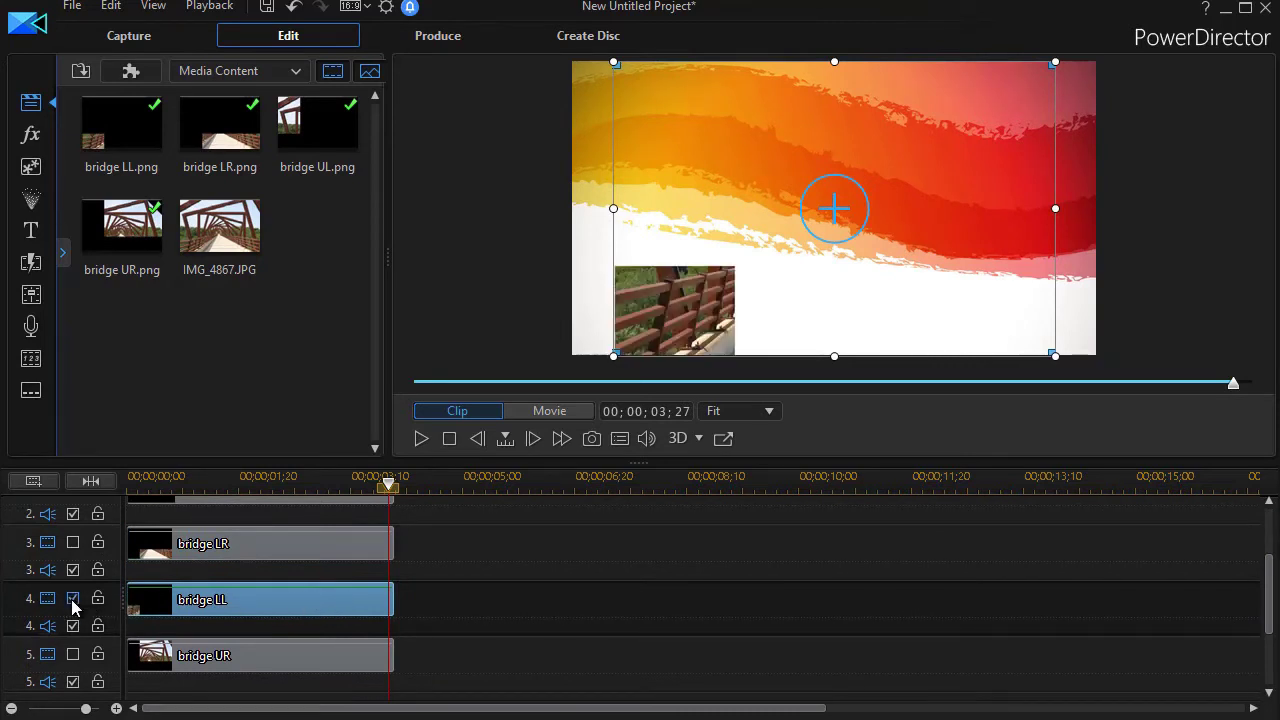
- Keyframe bridge LL's position at 2 seconds, start it off-screen lower left, and play it back
double_click(310, 609)
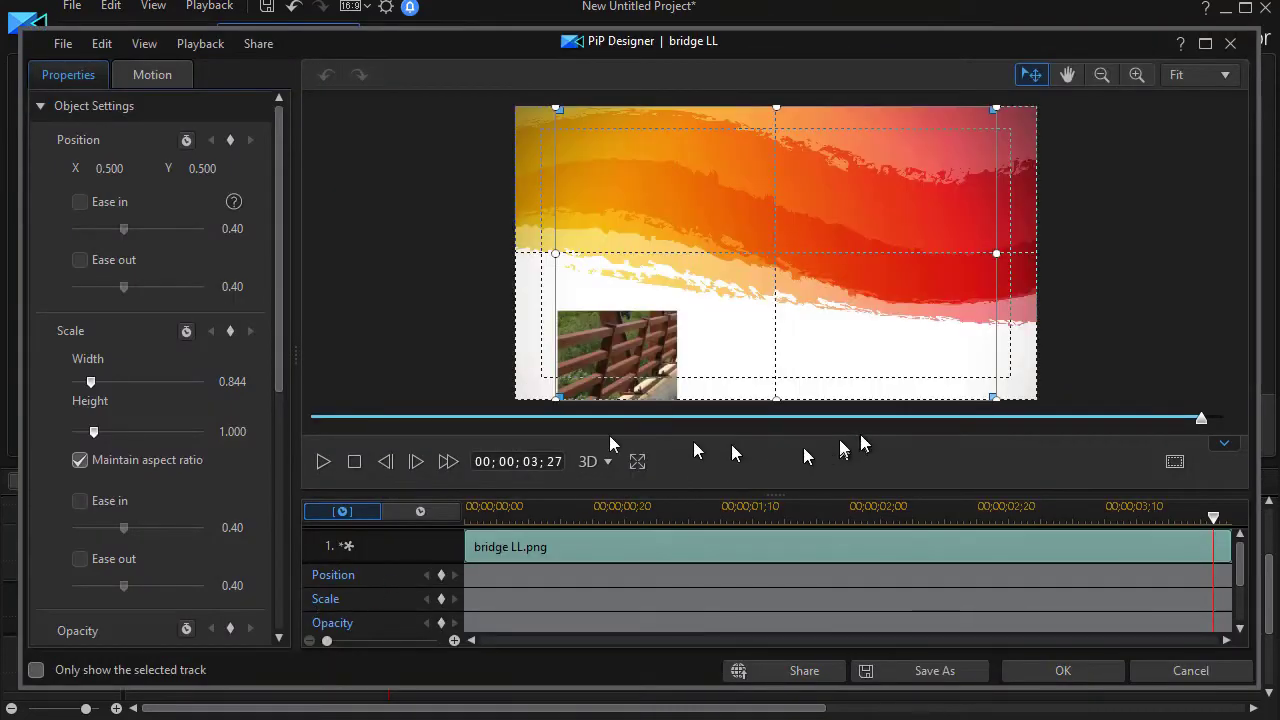
left_click(887, 518)
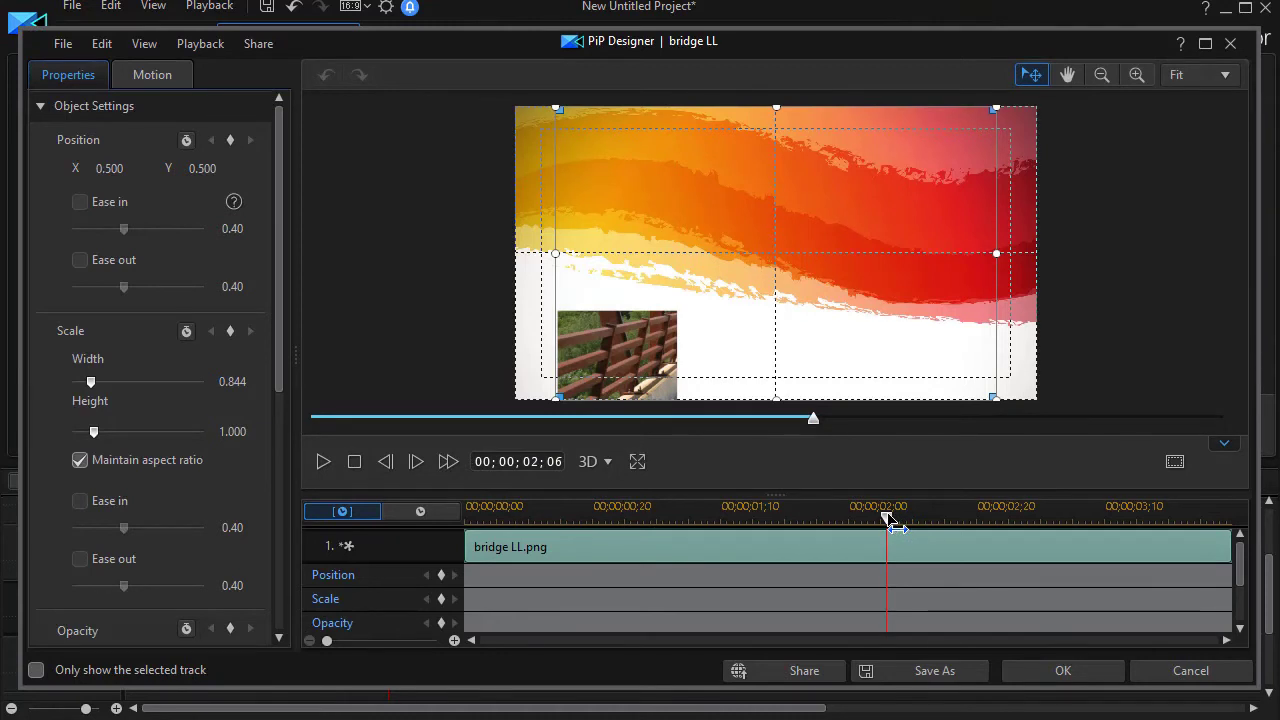
left_click_drag(879, 518, 862, 522)
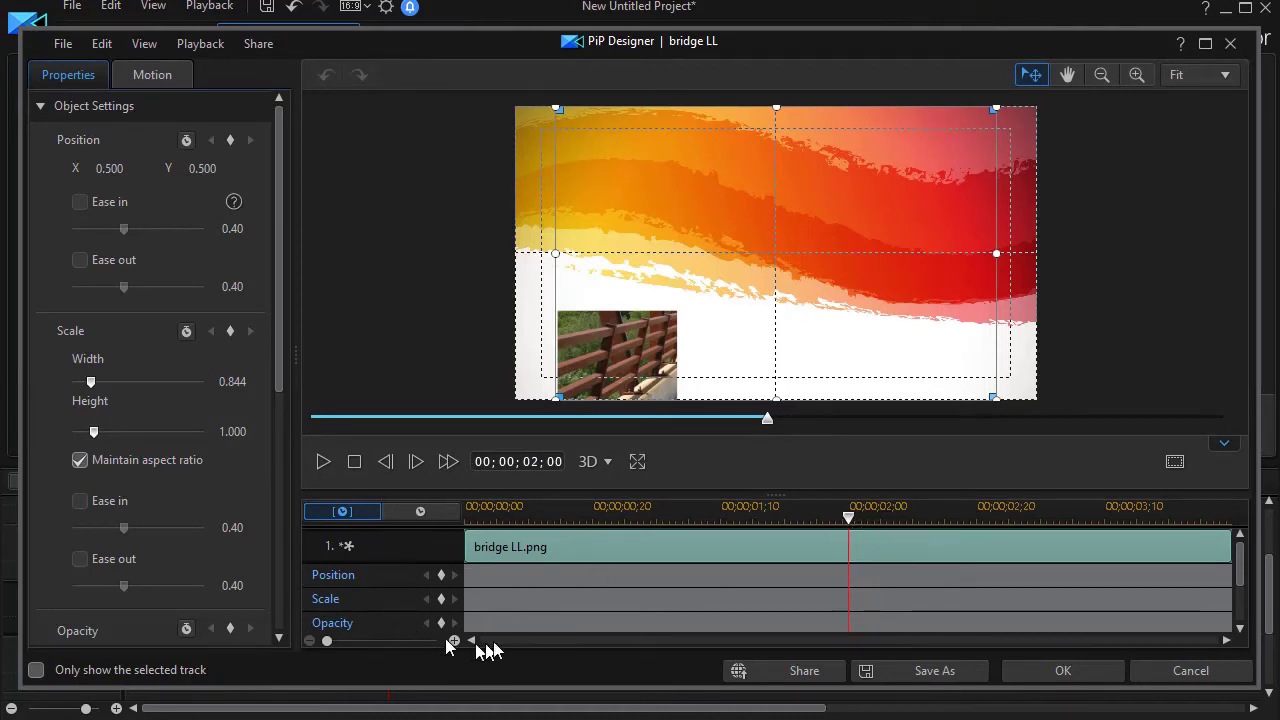
left_click(441, 575)
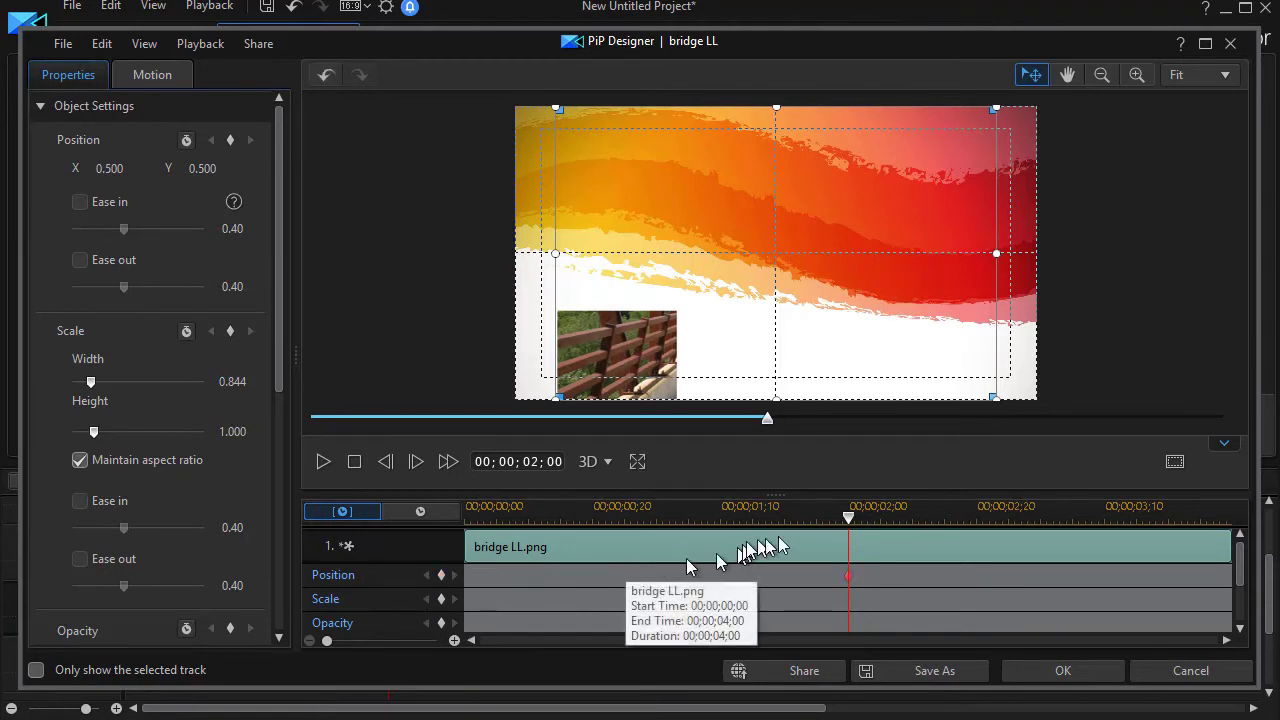
left_click_drag(849, 518, 350, 543)
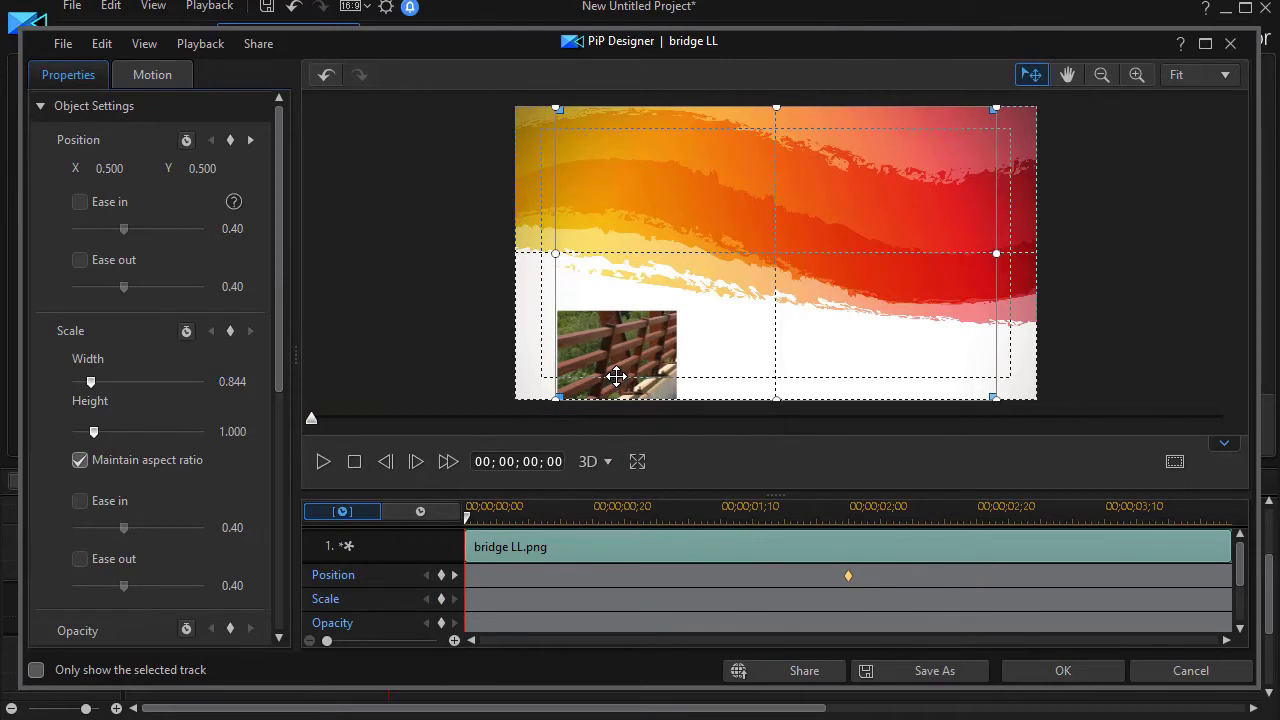
left_click_drag(620, 355, 443, 423)
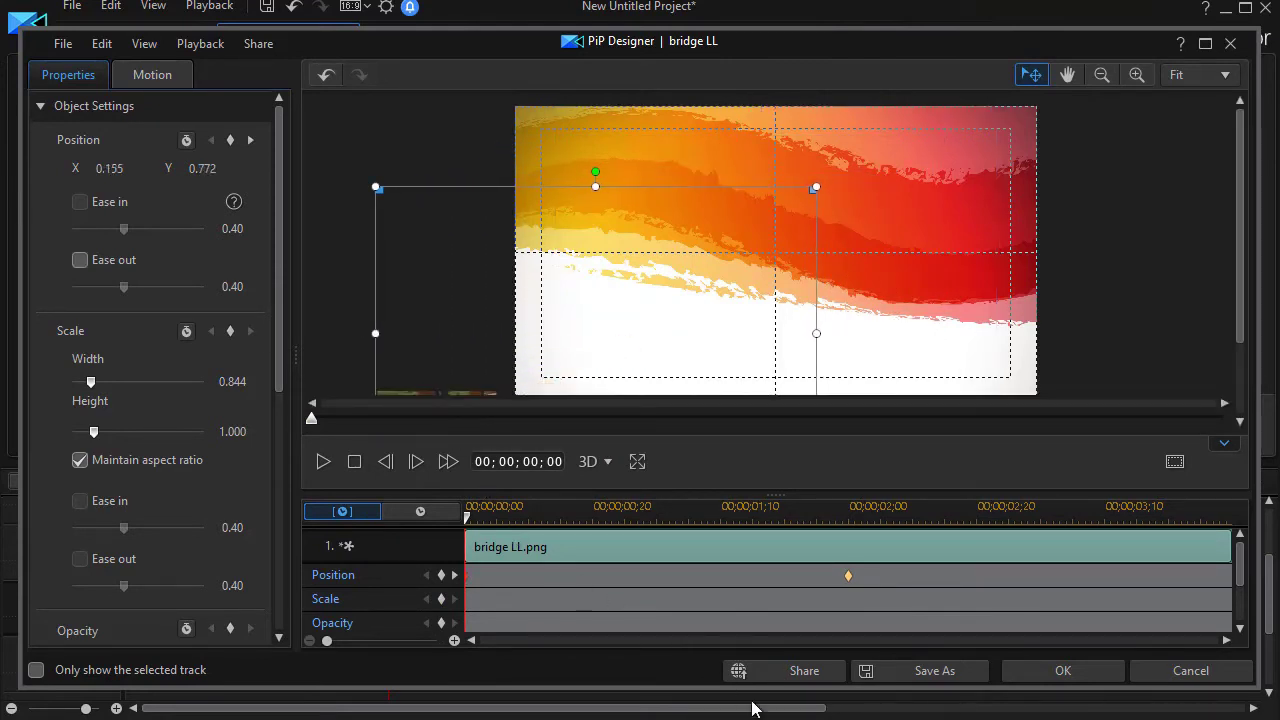
left_click(1063, 671)
key("space")
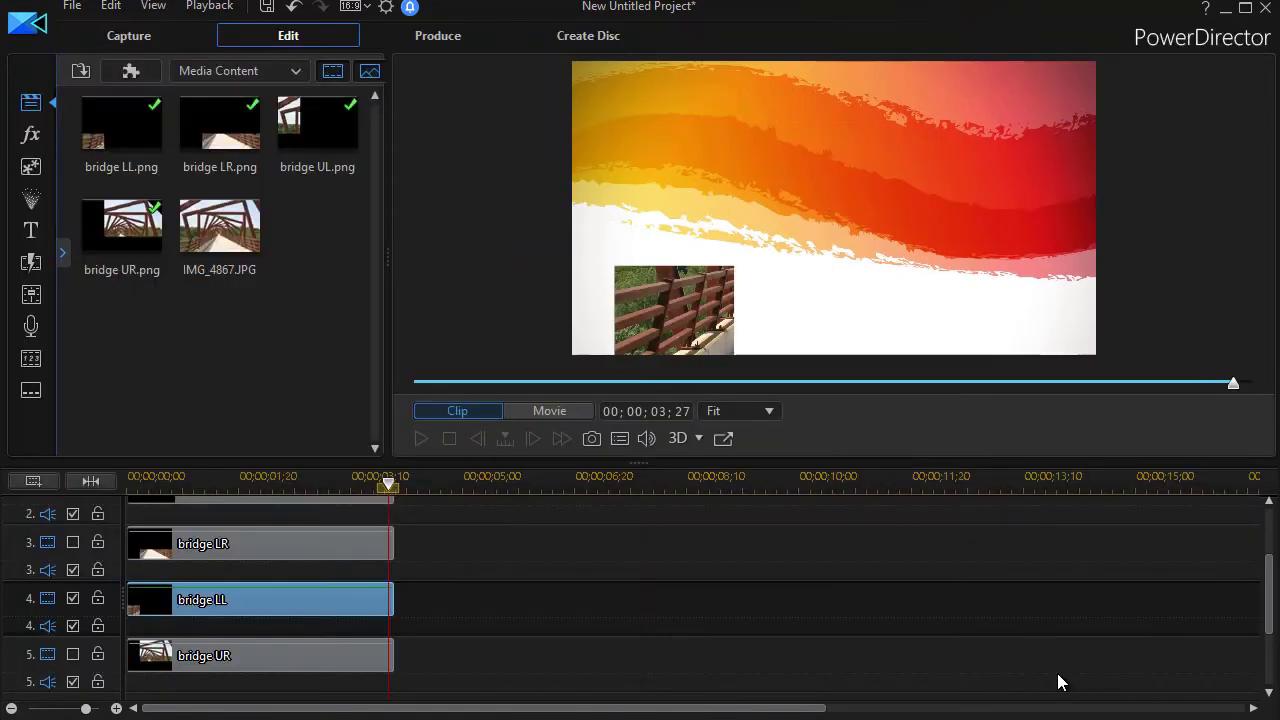
- Turn the bridge UL track back on and replay the assembly from the start of the movie
left_click(421, 440)
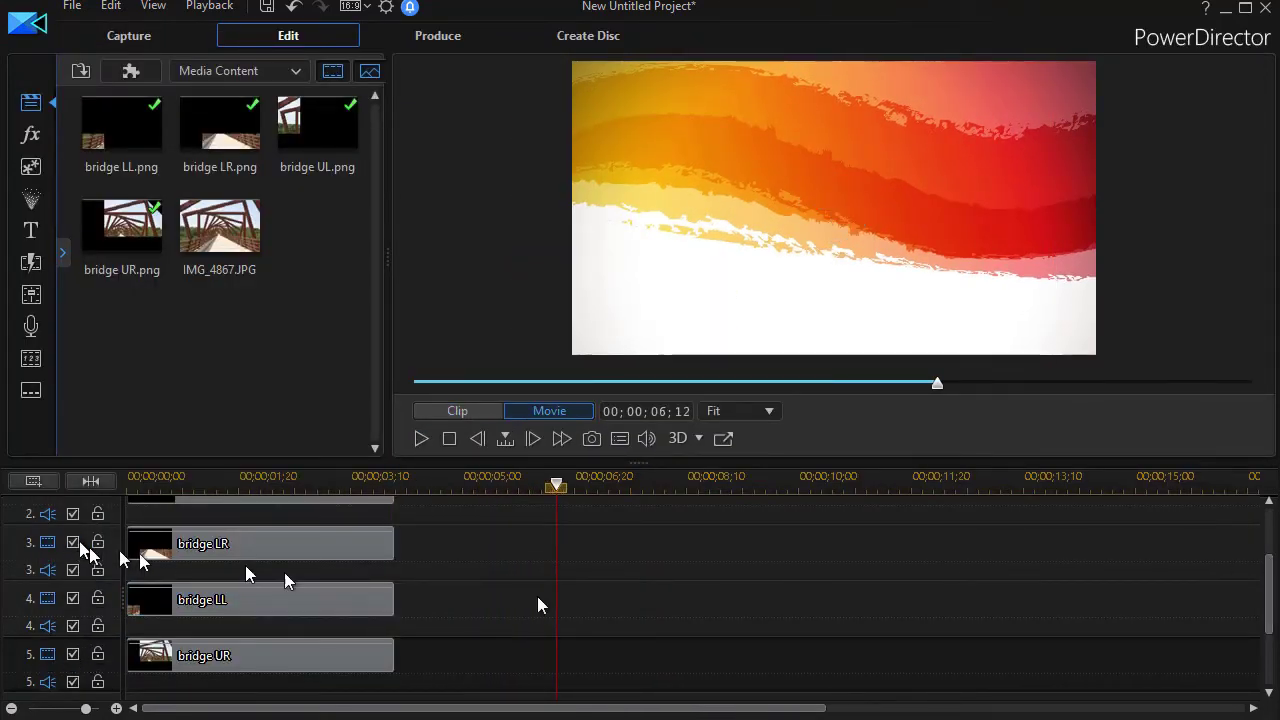
left_click_drag(1271, 563, 1272, 518)
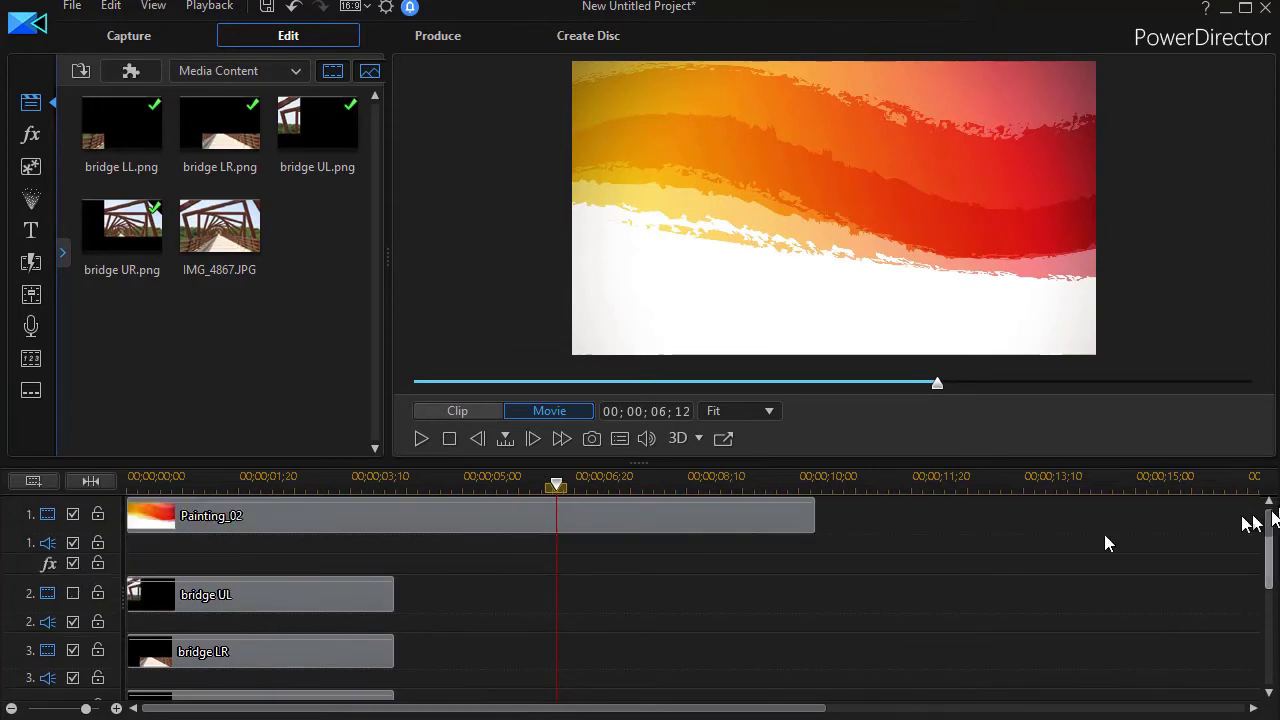
left_click(73, 593)
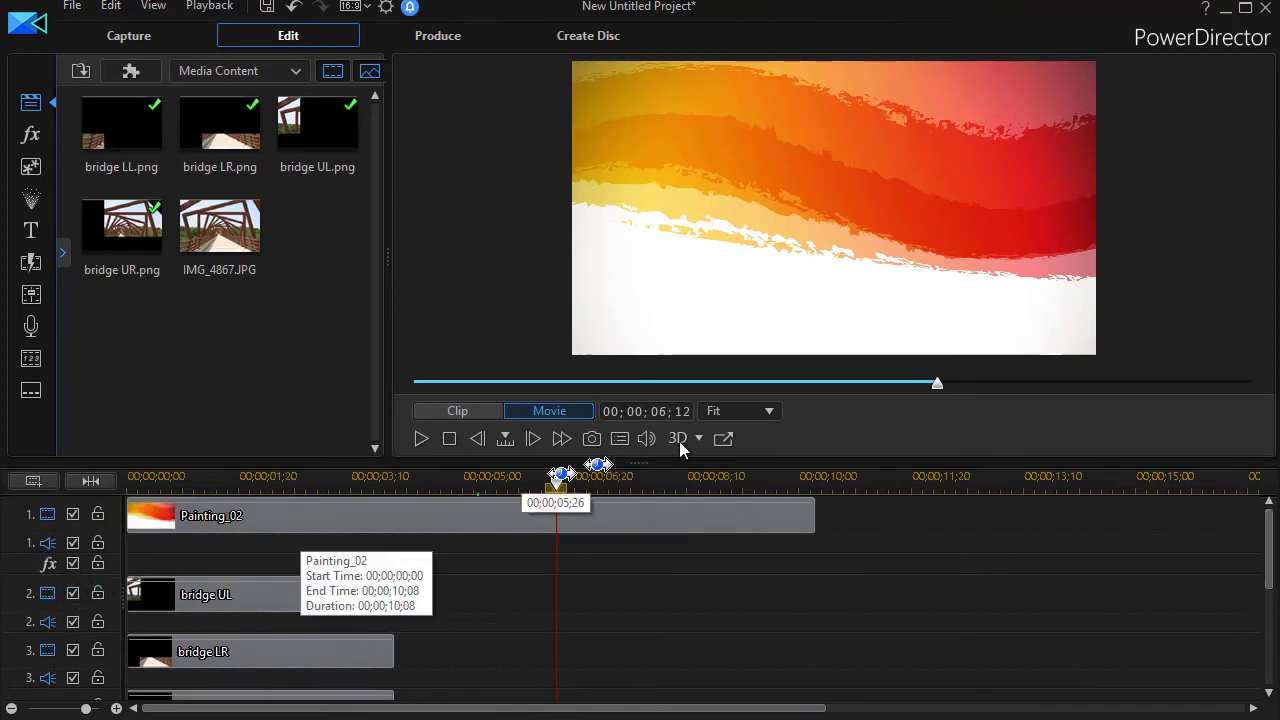
left_click(416, 383)
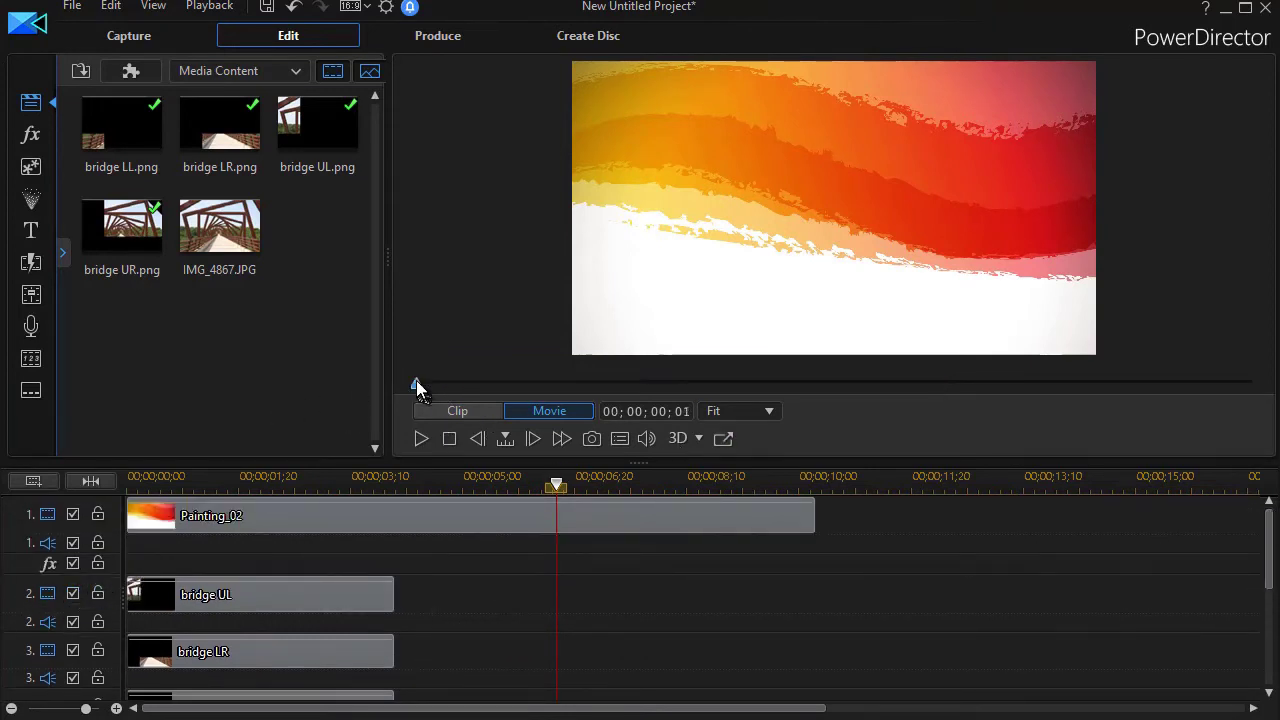
left_click(418, 439)
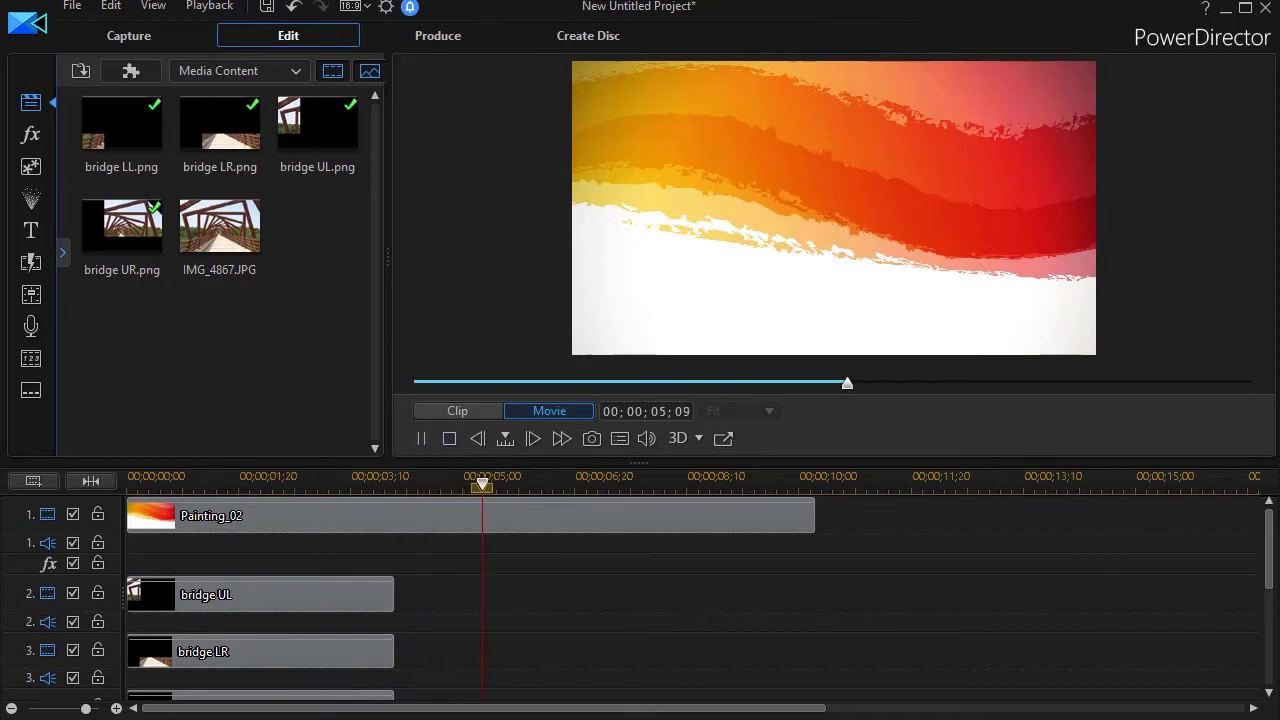
- Place IMG_4867 right after bridge UL on track 2
left_click(421, 438)
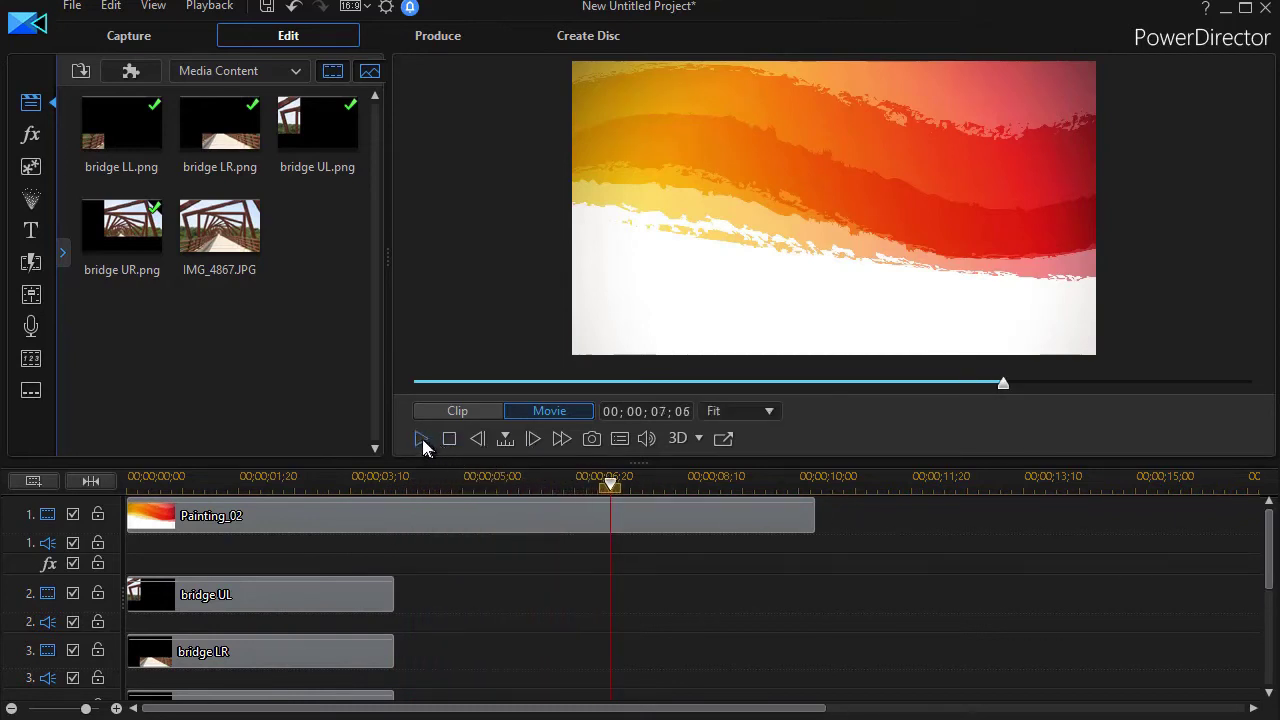
left_click_drag(205, 223, 396, 610)
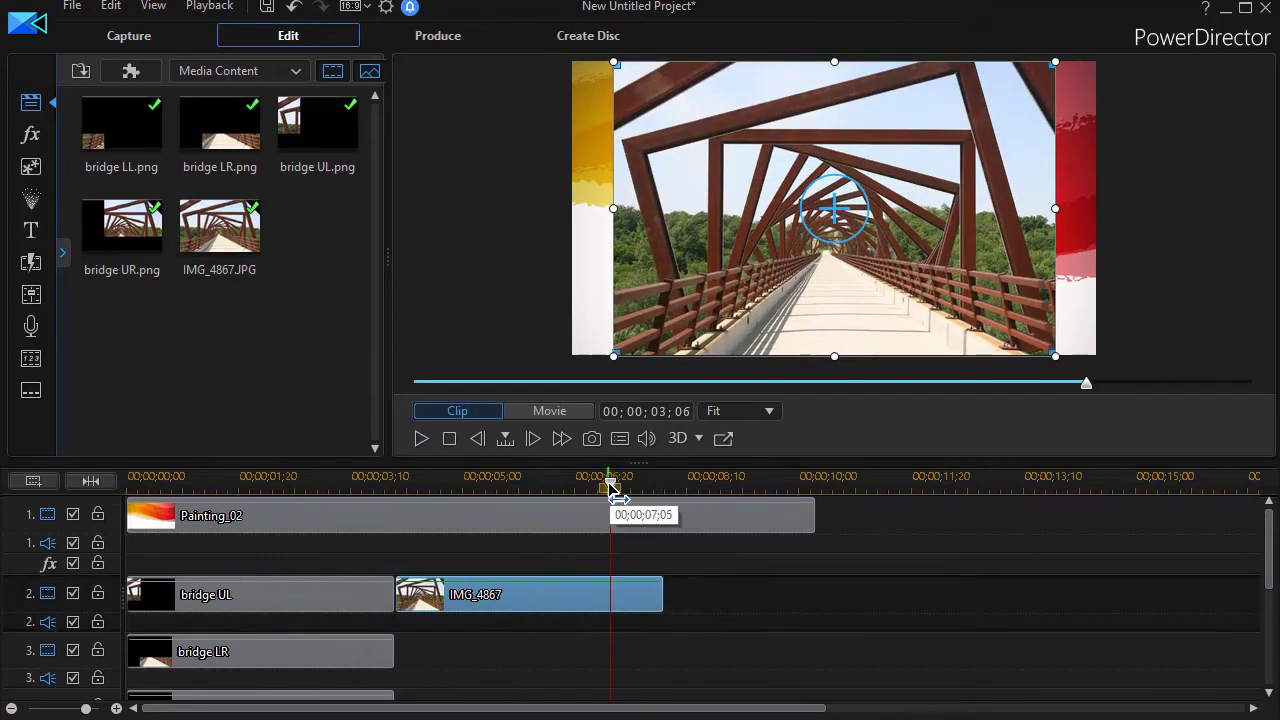
left_click_drag(612, 497, 172, 553)
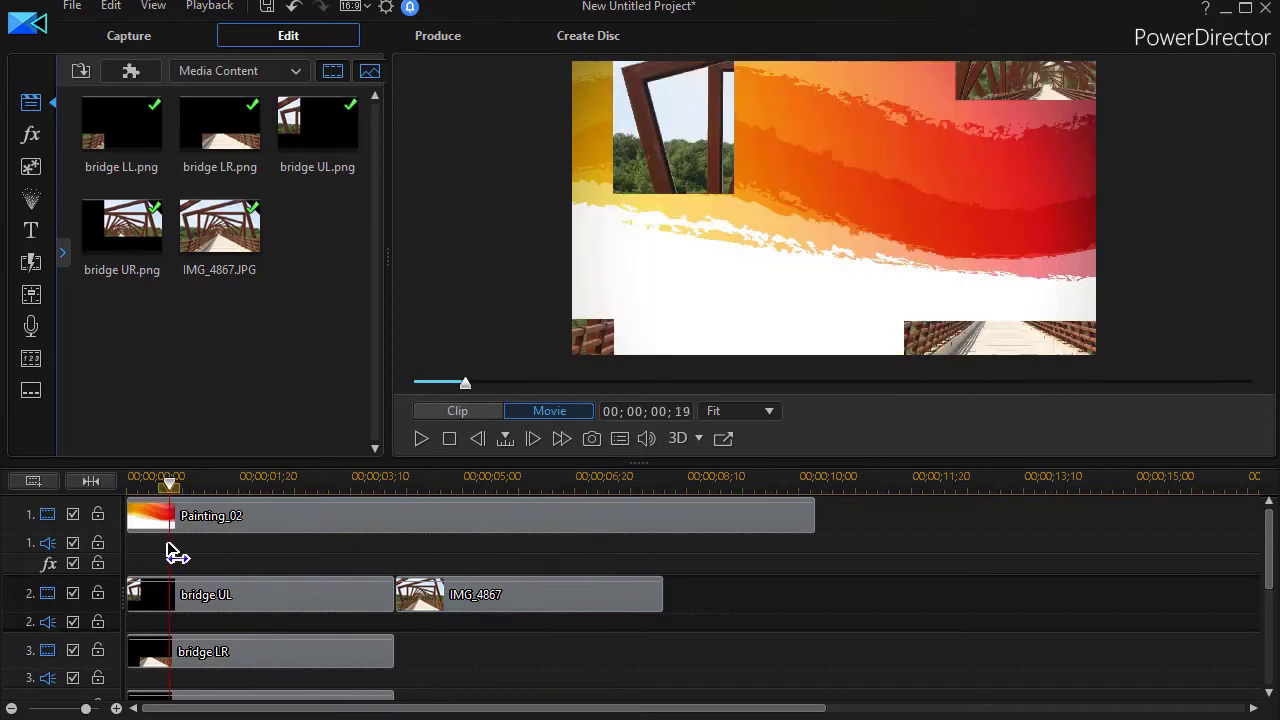
- Play the whole movie in Movie mode from the start through to 00;00;07;26
left_click(178, 595)
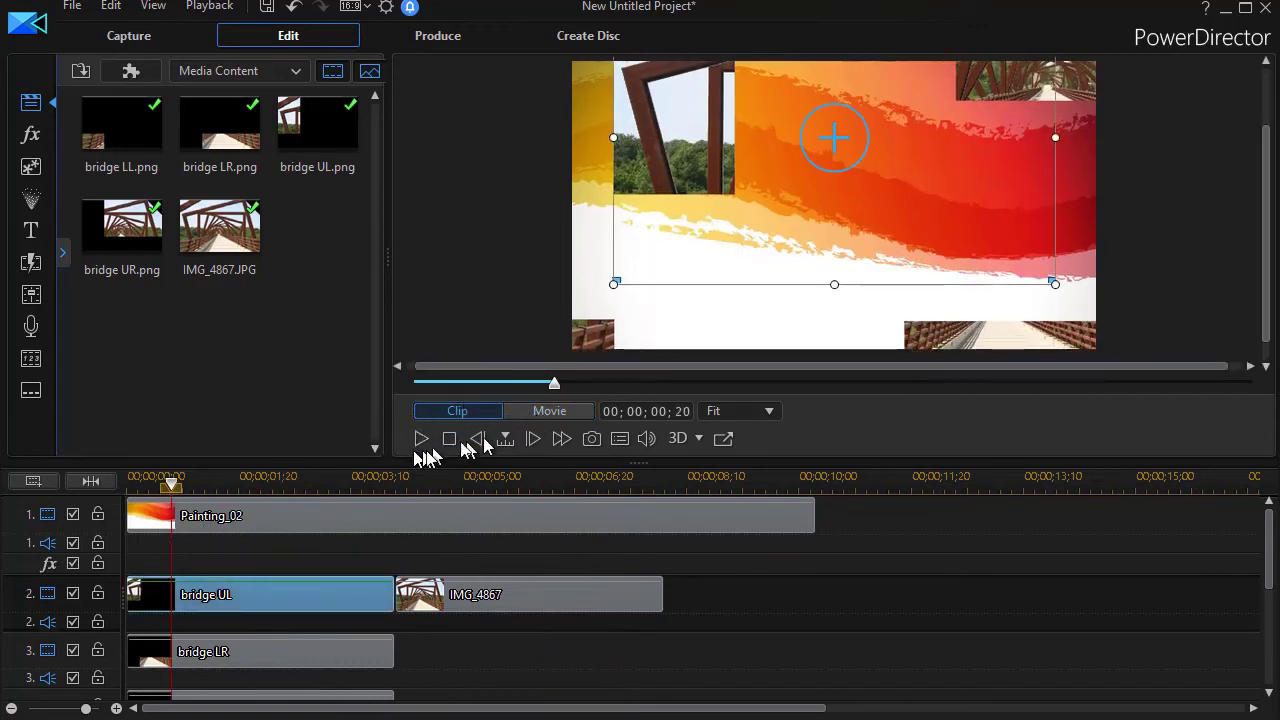
left_click_drag(555, 390, 343, 406)
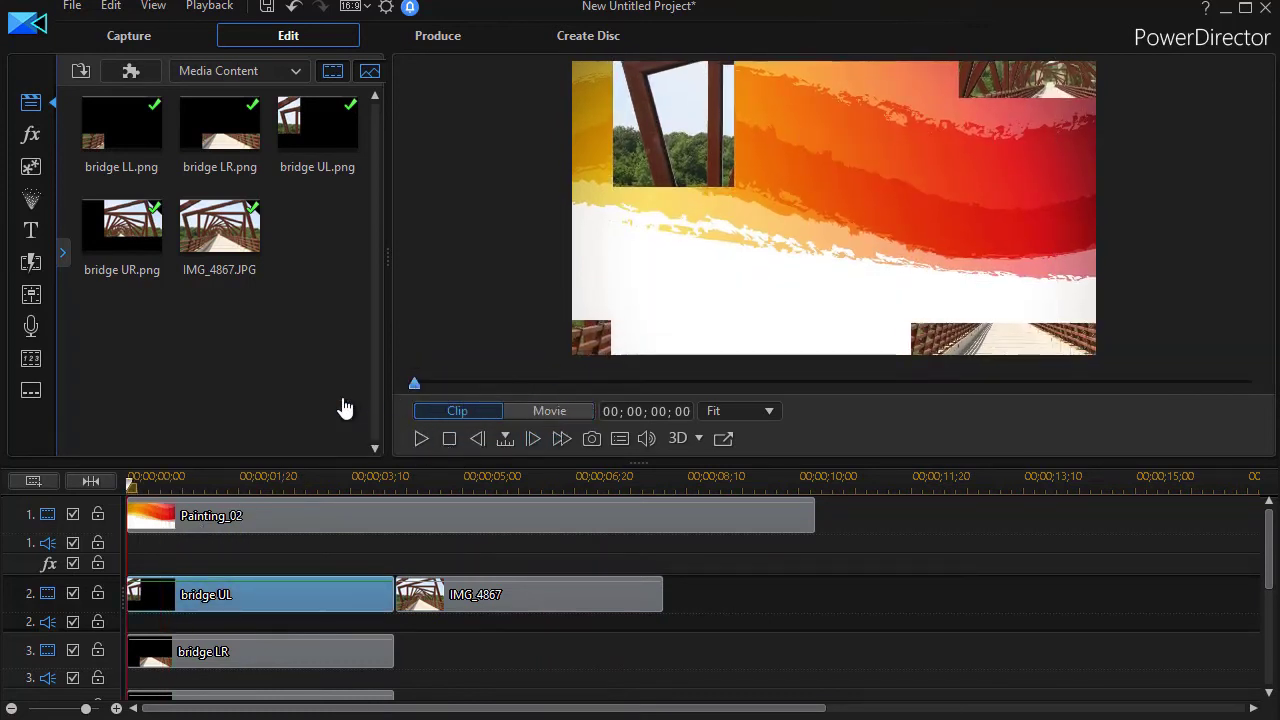
left_click(540, 412)
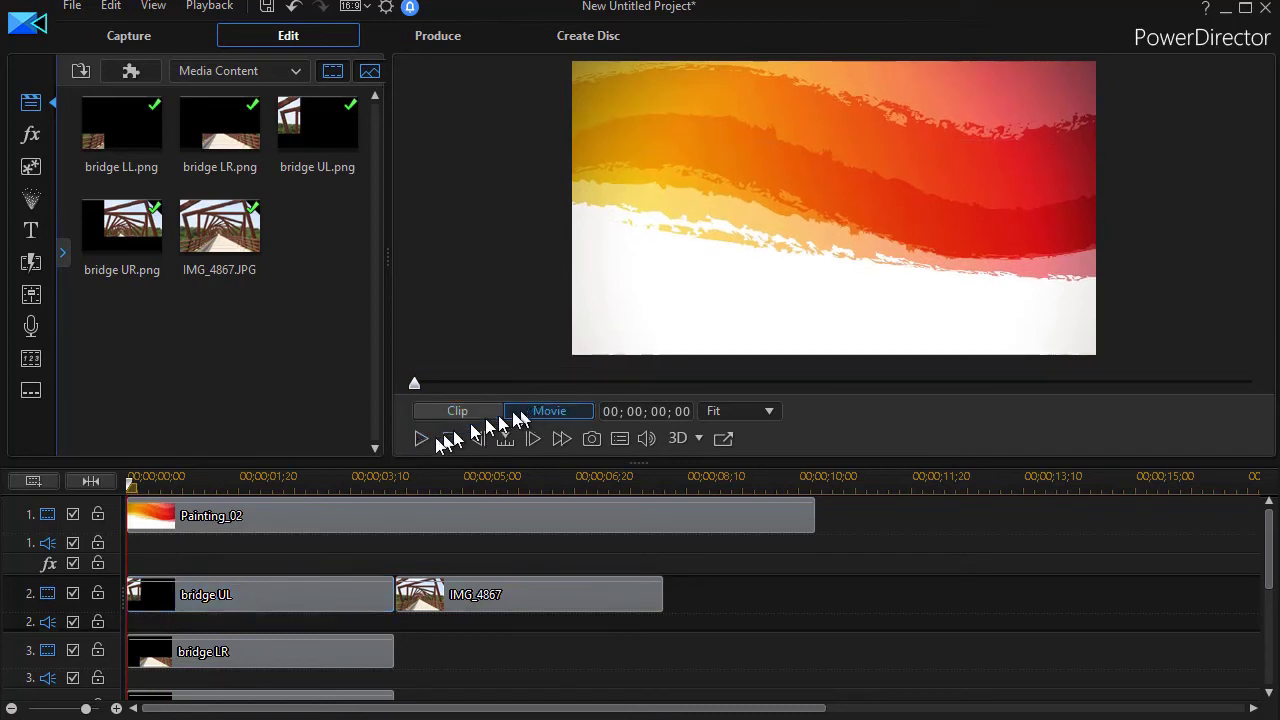
left_click(421, 438)
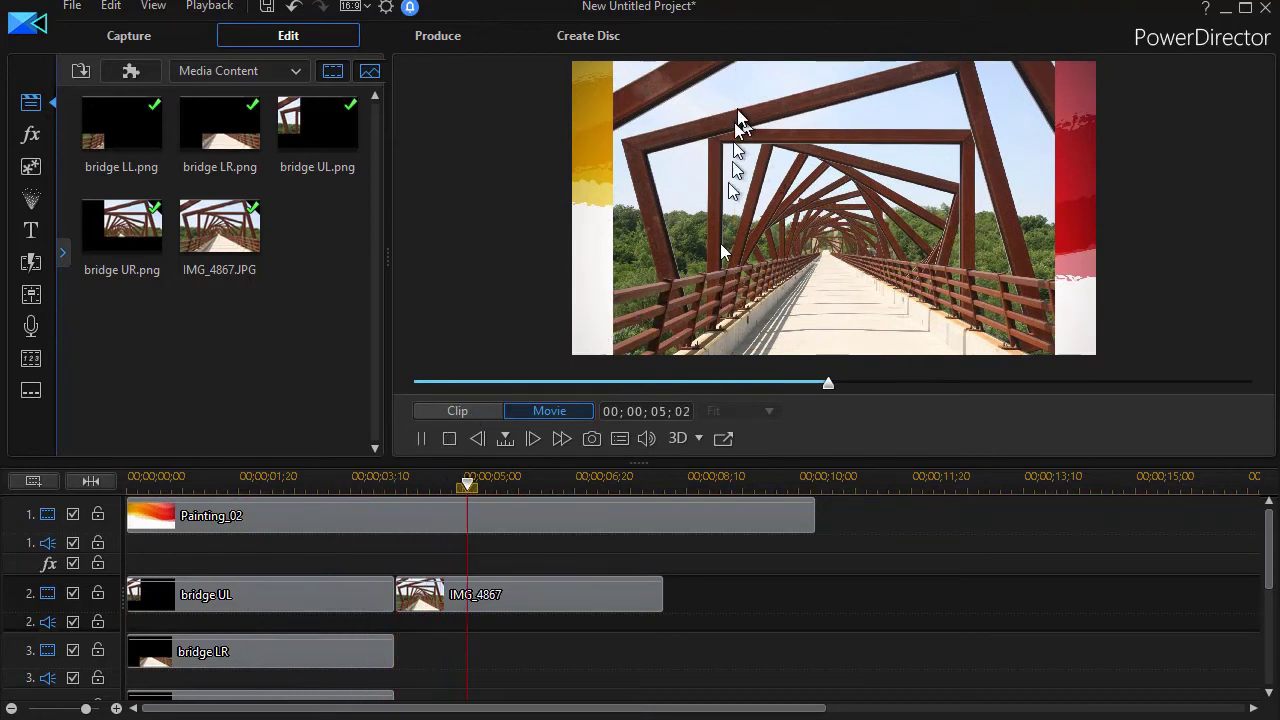
left_click(421, 438)
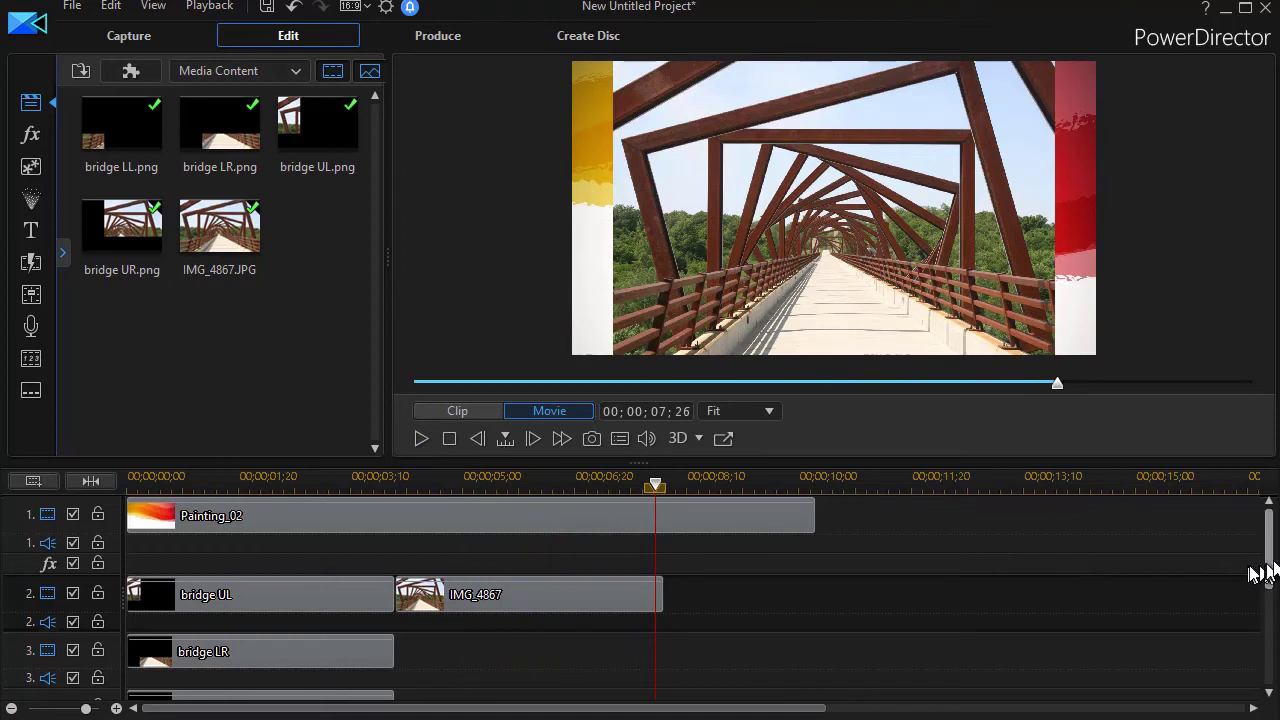
left_click_drag(1270, 570, 1270, 595)
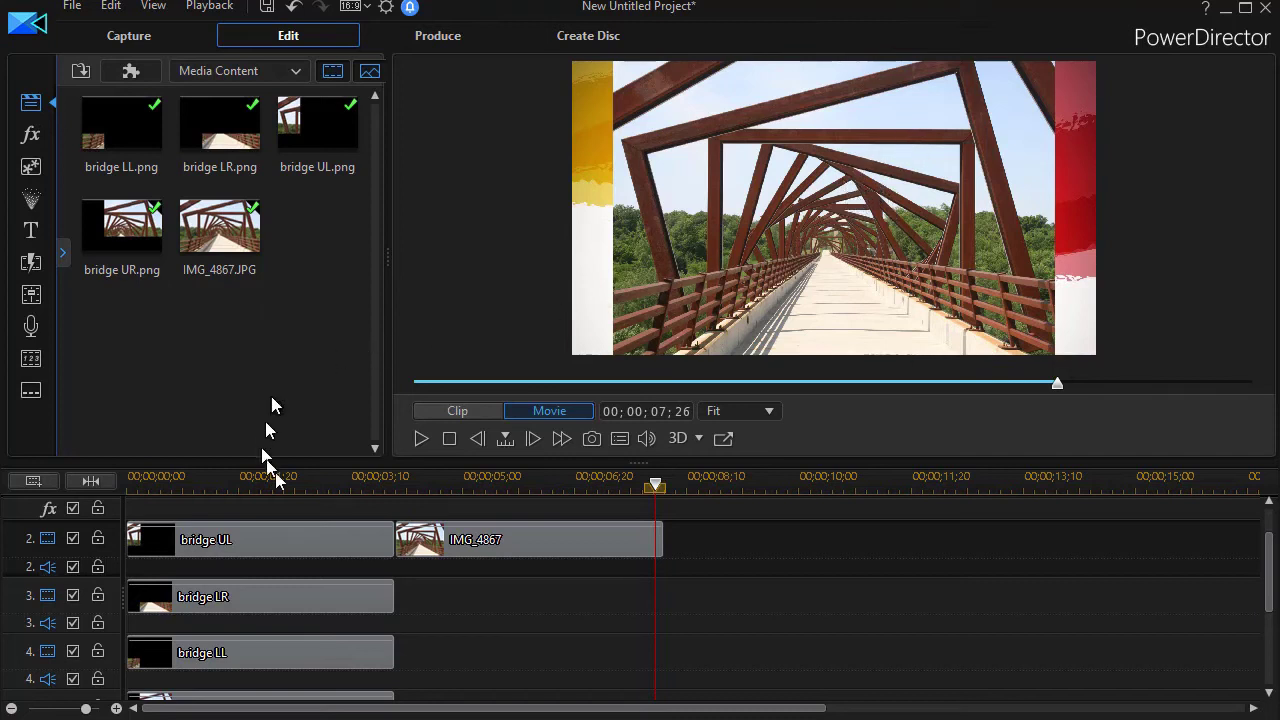
left_click(296, 542)
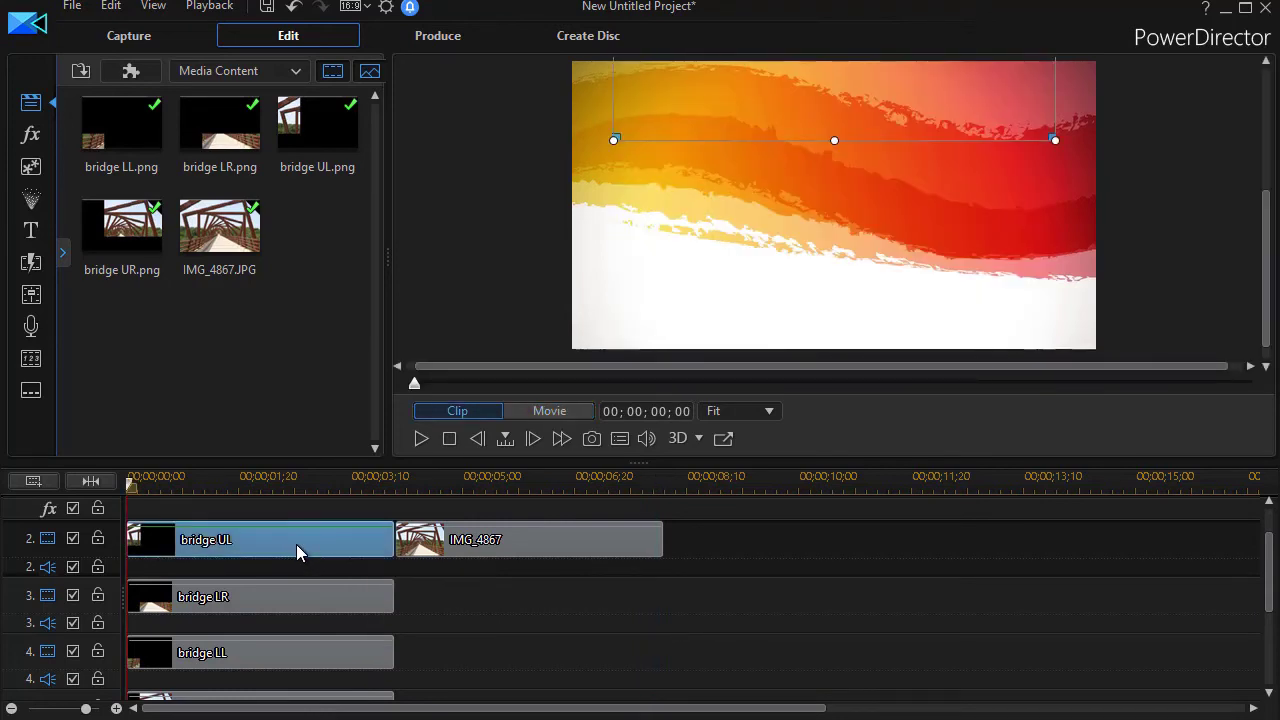
- Scale bridge UL and bridge LR down to 0.592 width by 0.702 height
double_click(296, 544)
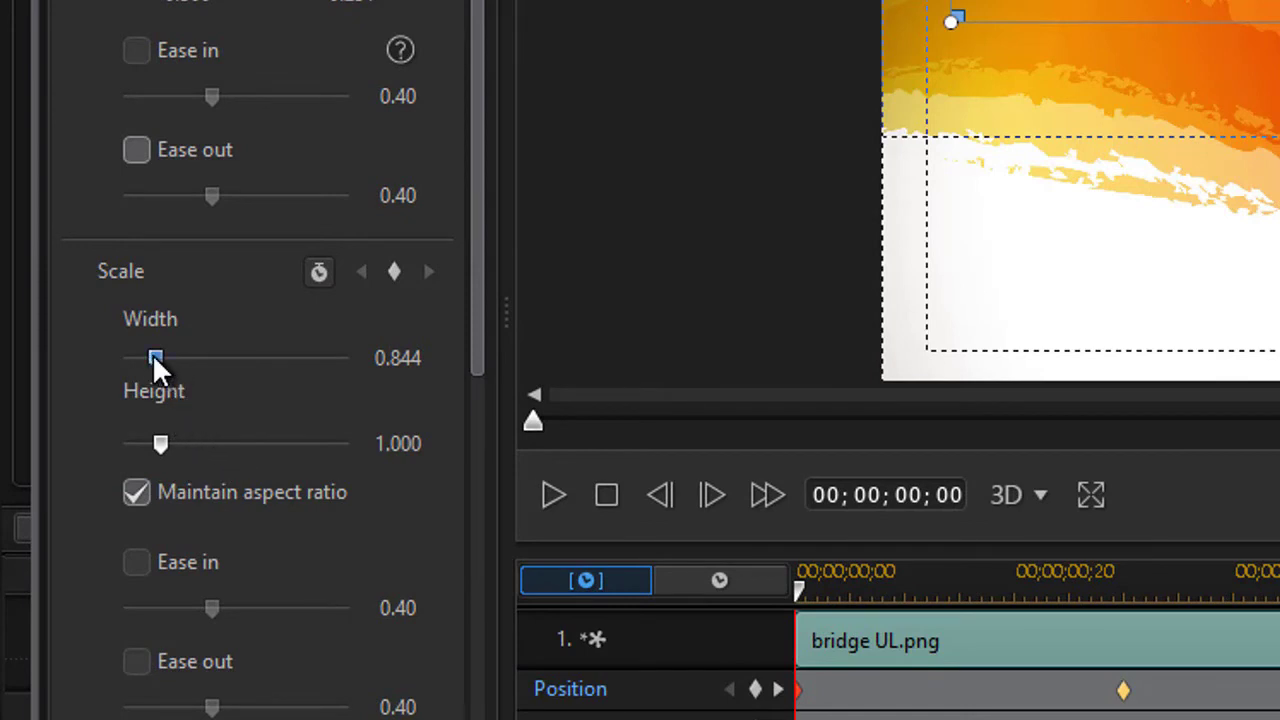
left_click_drag(155, 360, 145, 362)
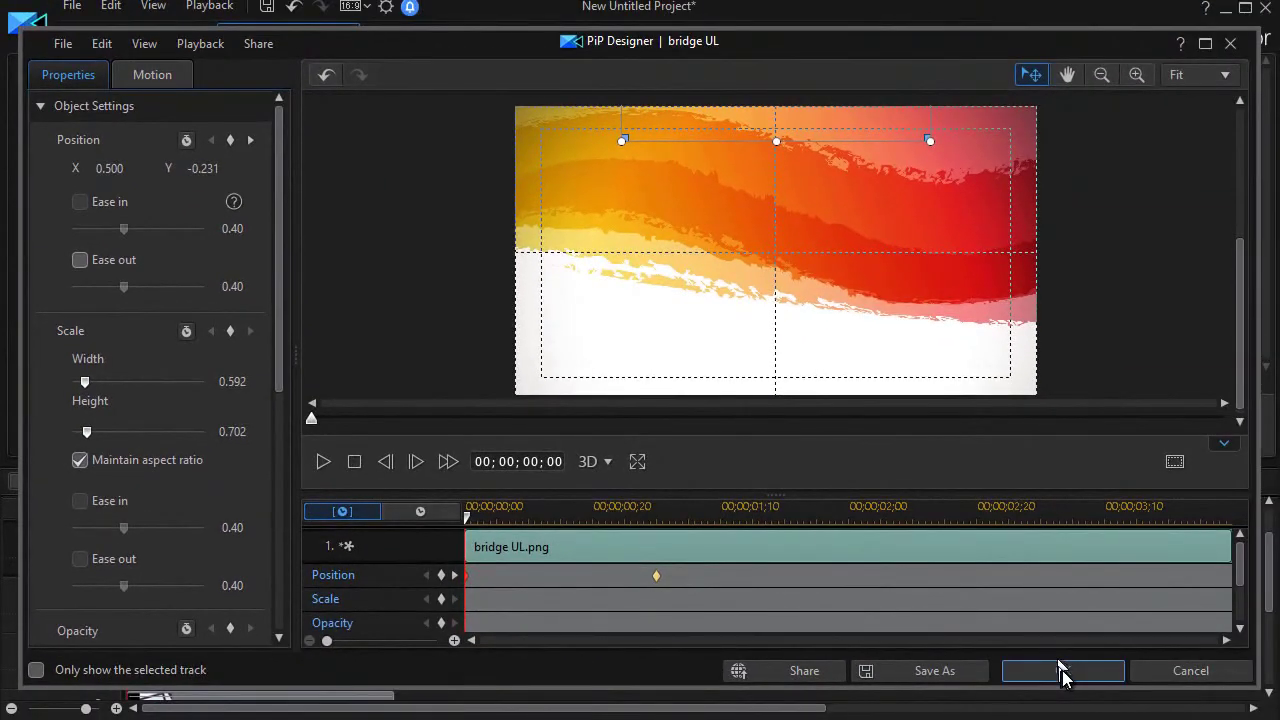
left_click(1061, 671)
left_click(271, 597)
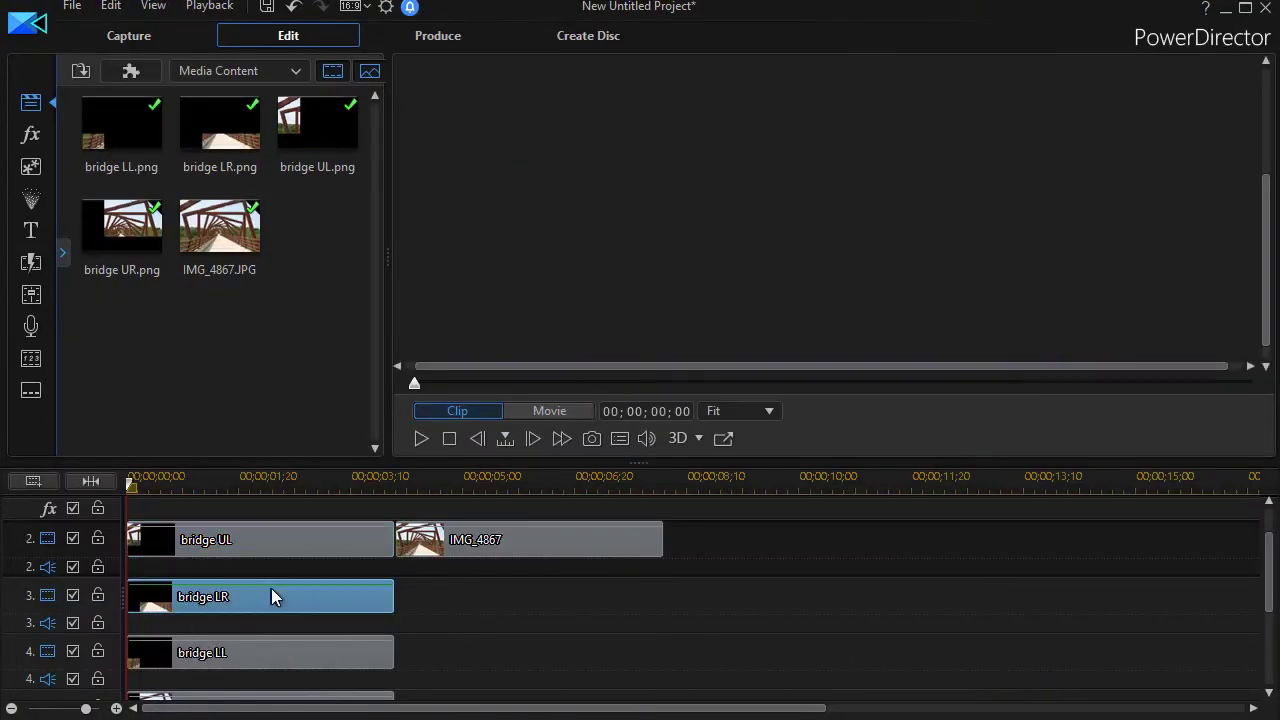
left_click_drag(277, 596, 277, 584)
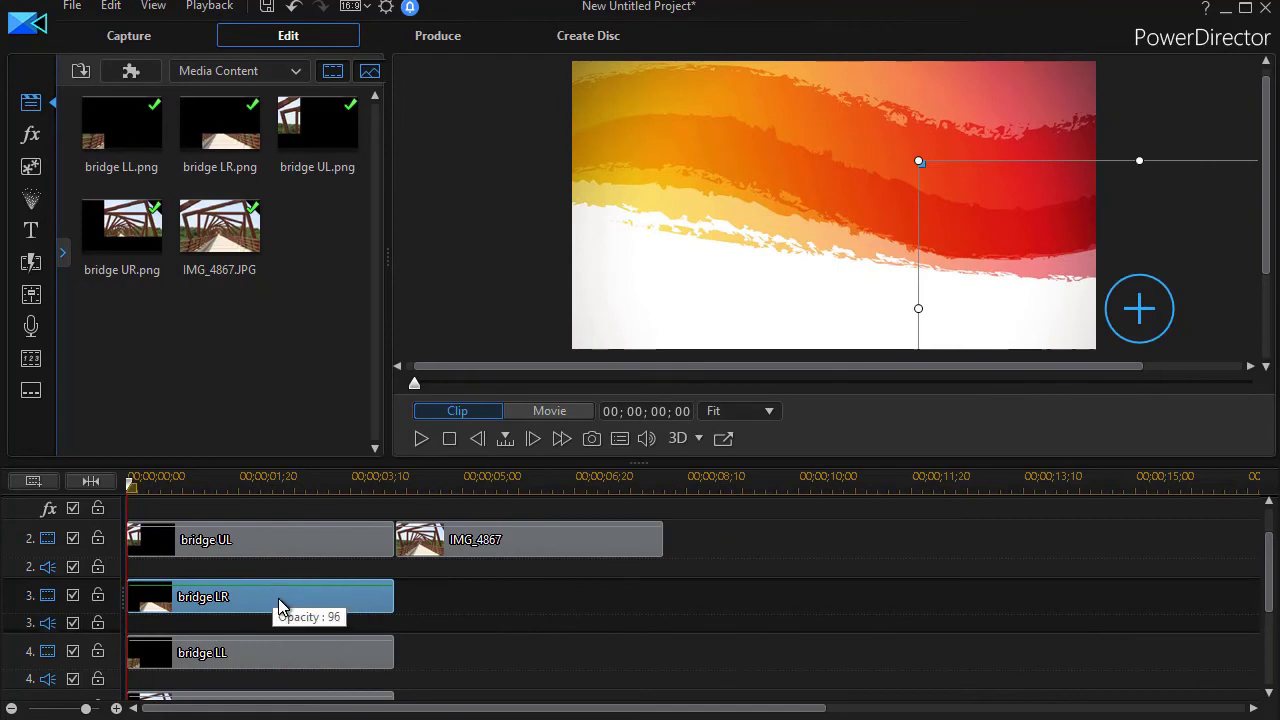
double_click(277, 604)
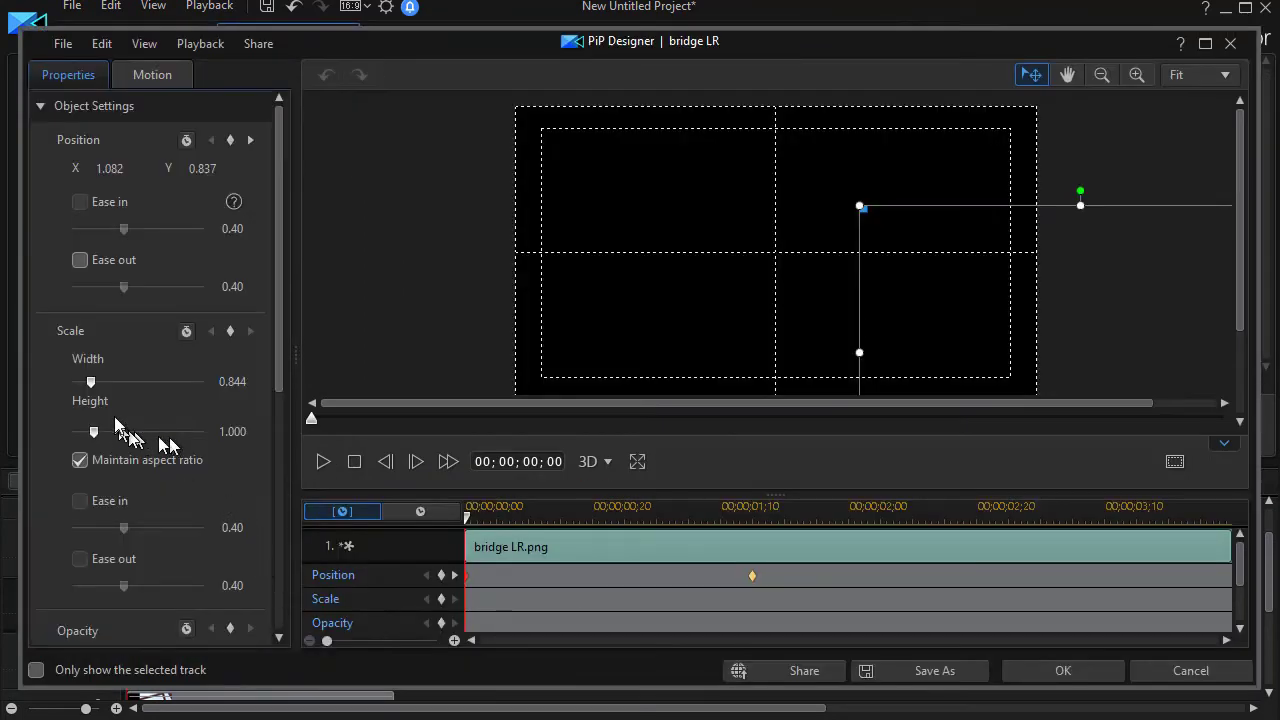
left_click_drag(91, 383, 85, 384)
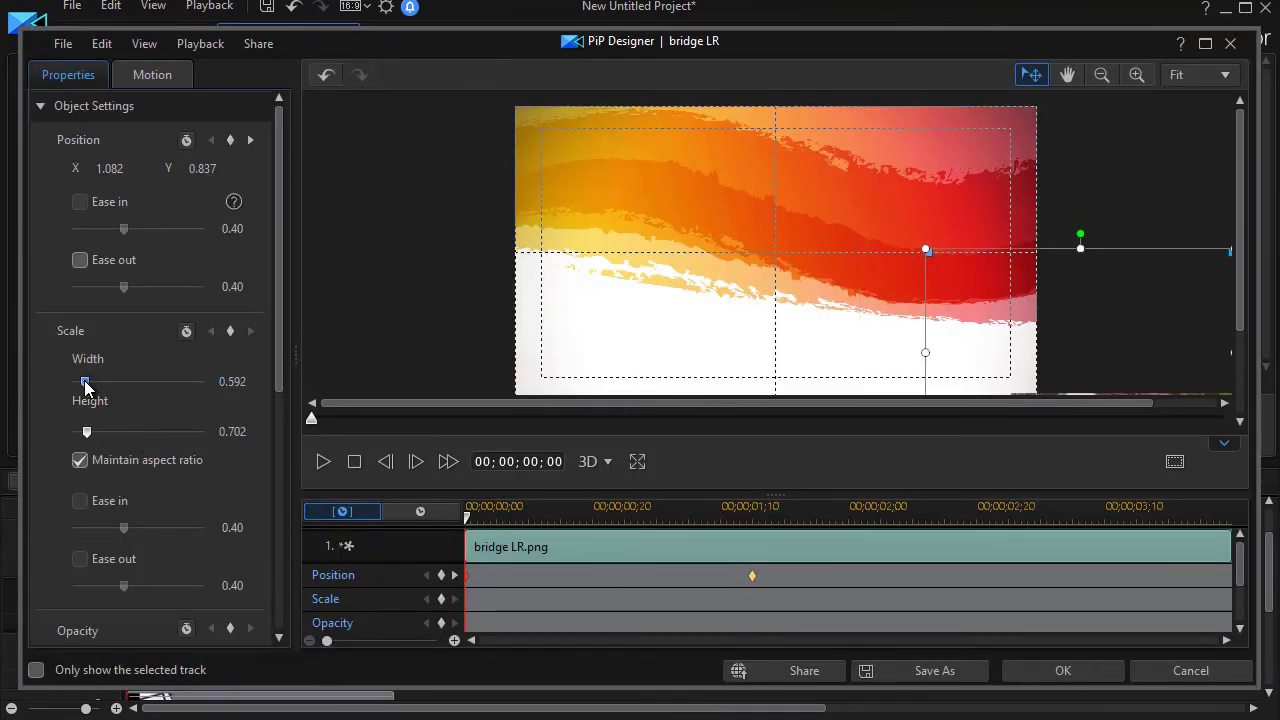
left_click(1060, 672)
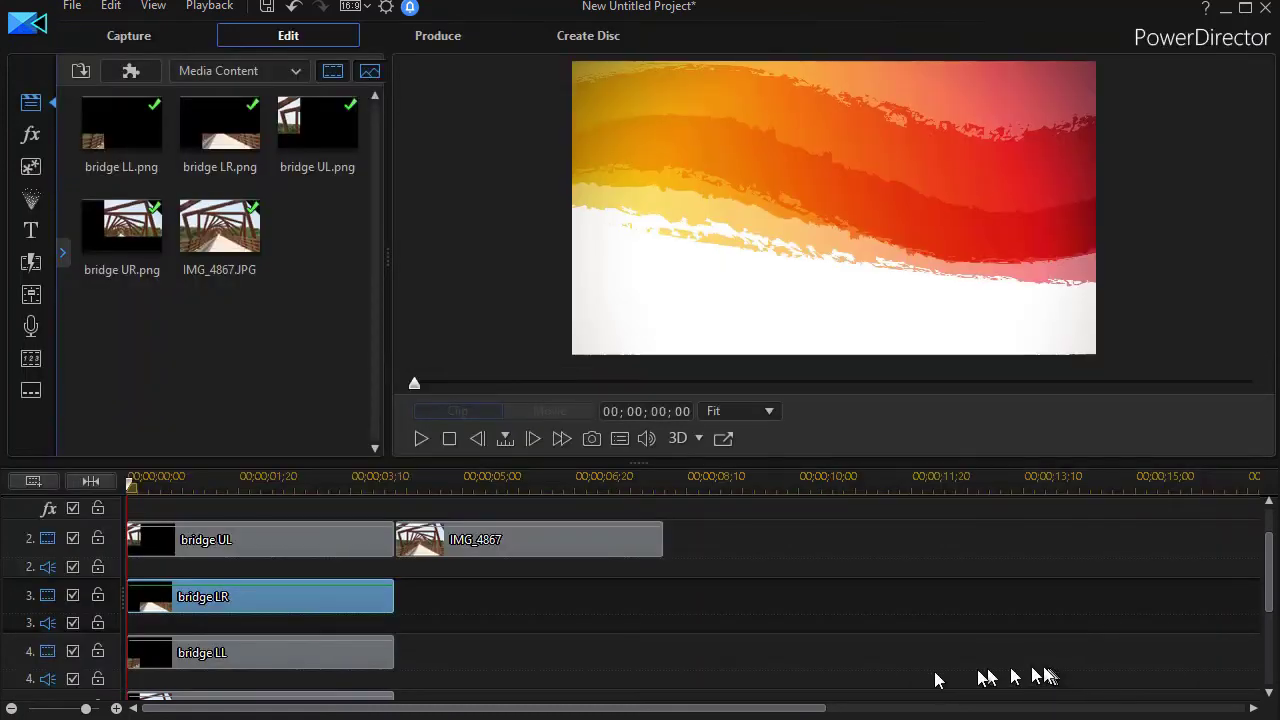
- Scale bridge LL and bridge UR down to the same 0.592 by 0.702 size
left_click(283, 650)
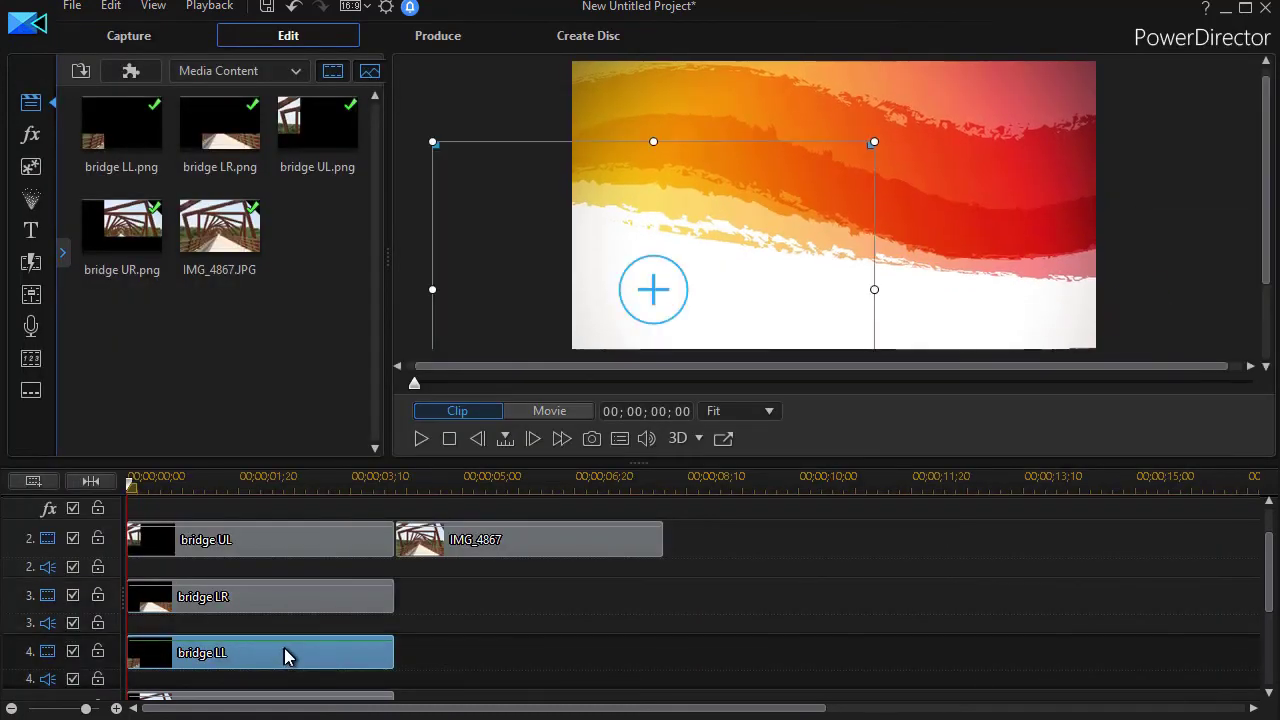
double_click(284, 652)
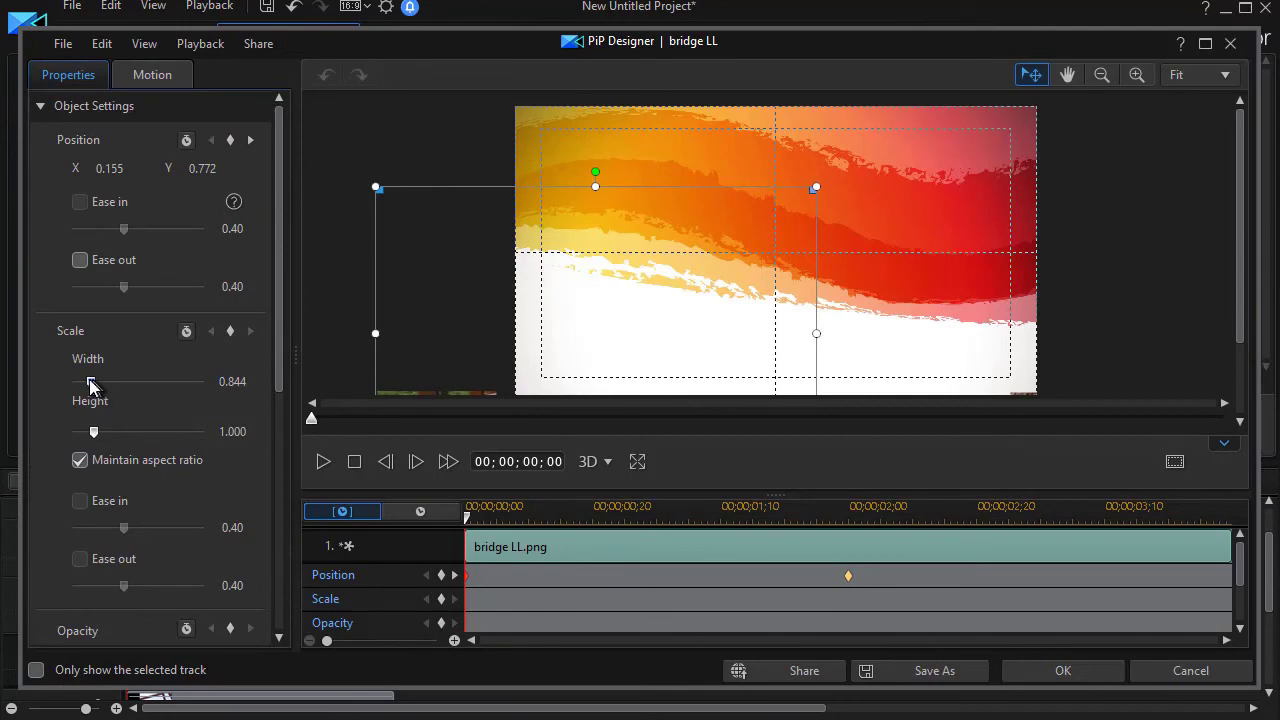
left_click_drag(90, 385, 84, 392)
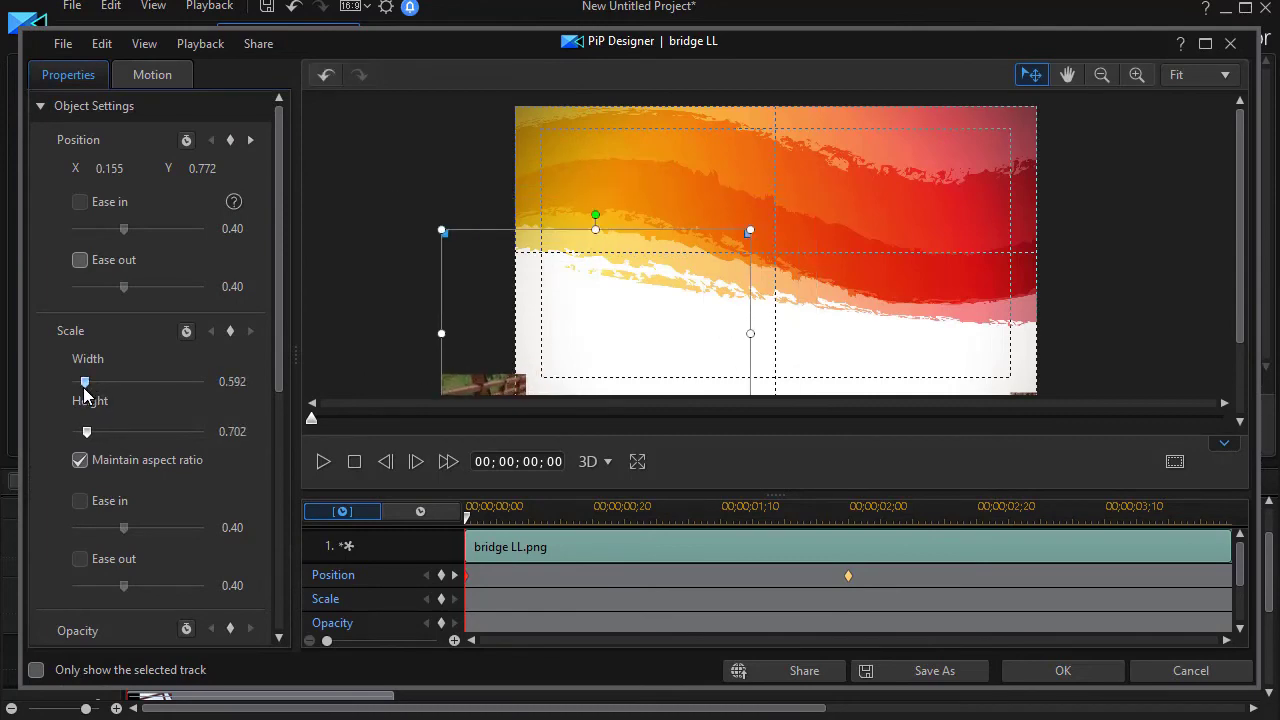
left_click(1060, 672)
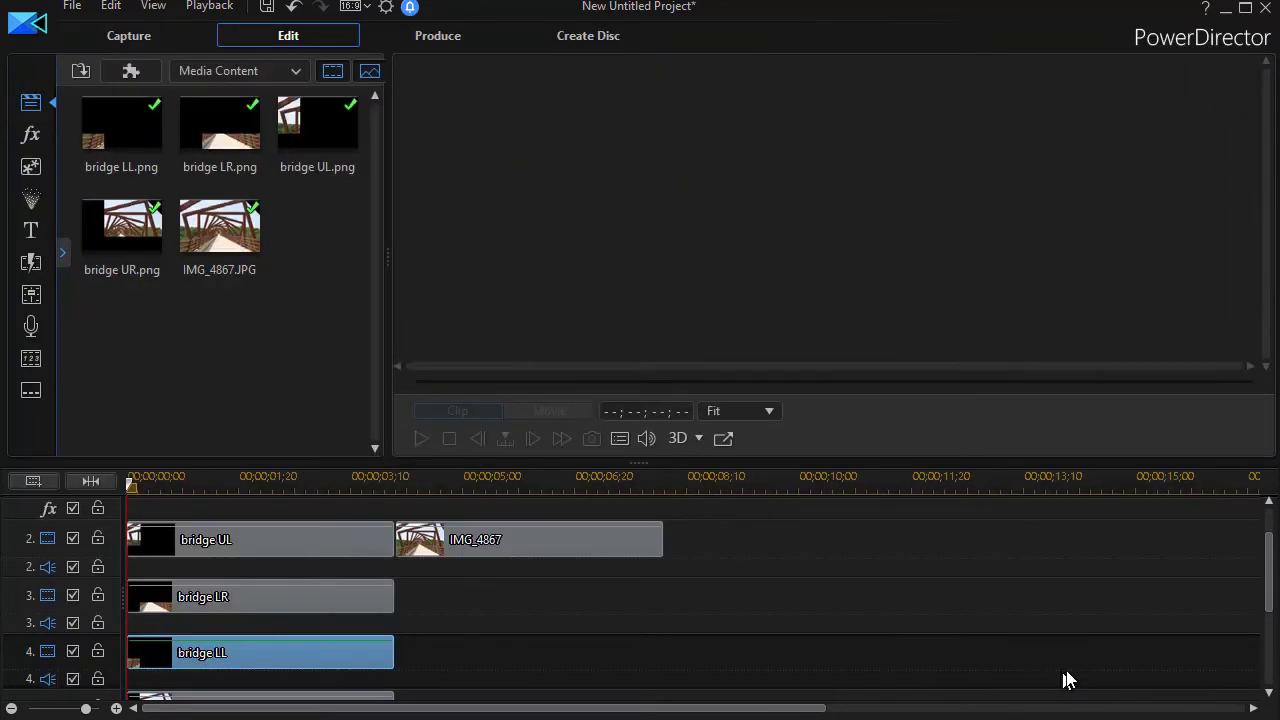
scroll(1248, 651, "down", 3)
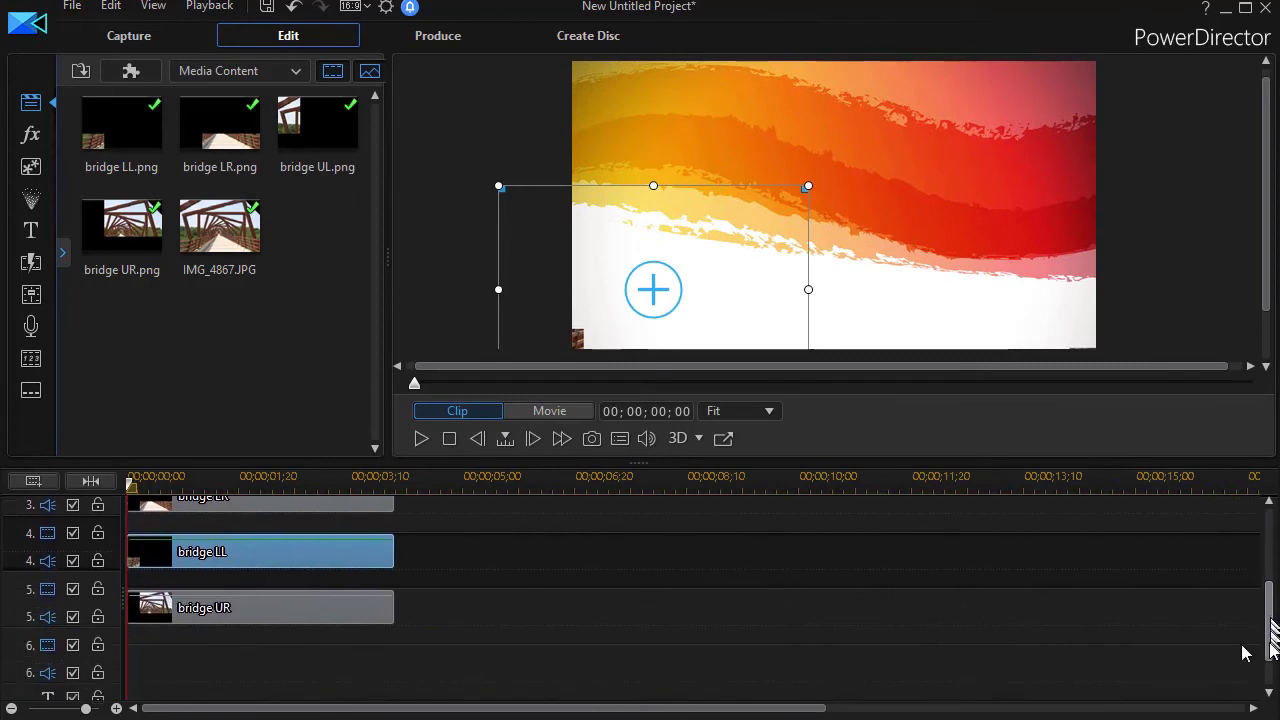
left_click(263, 584)
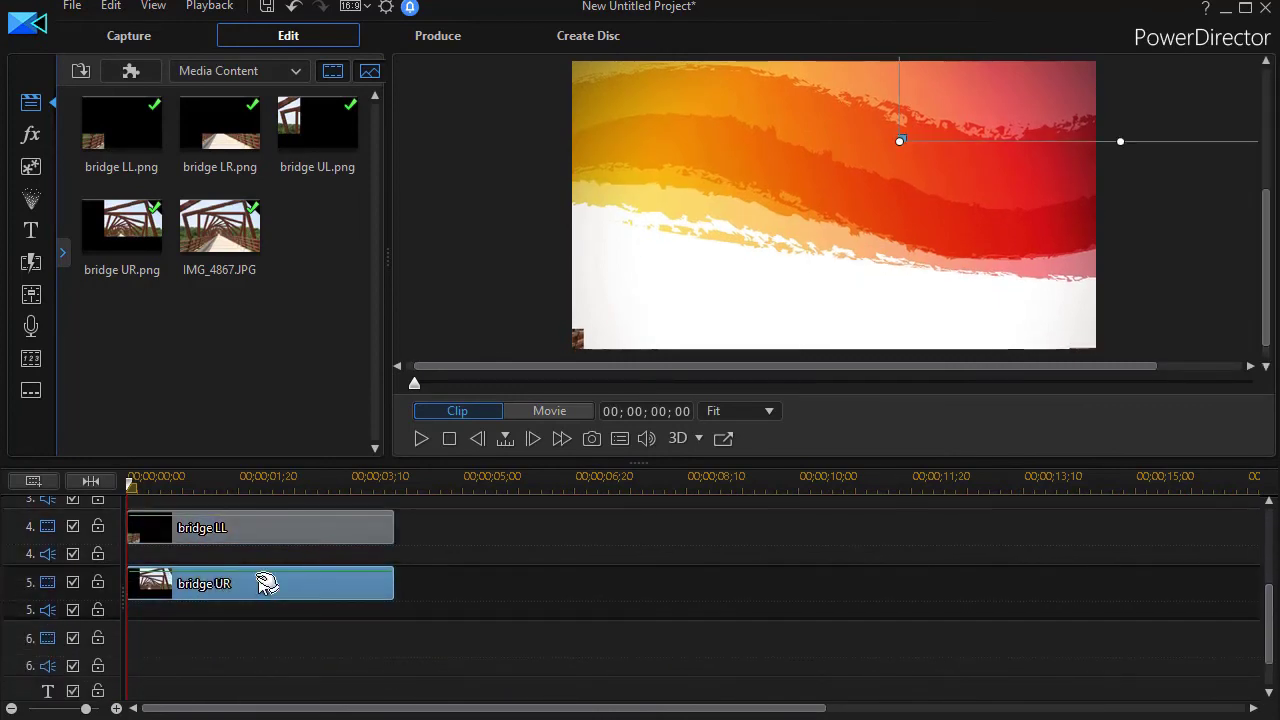
double_click(263, 584)
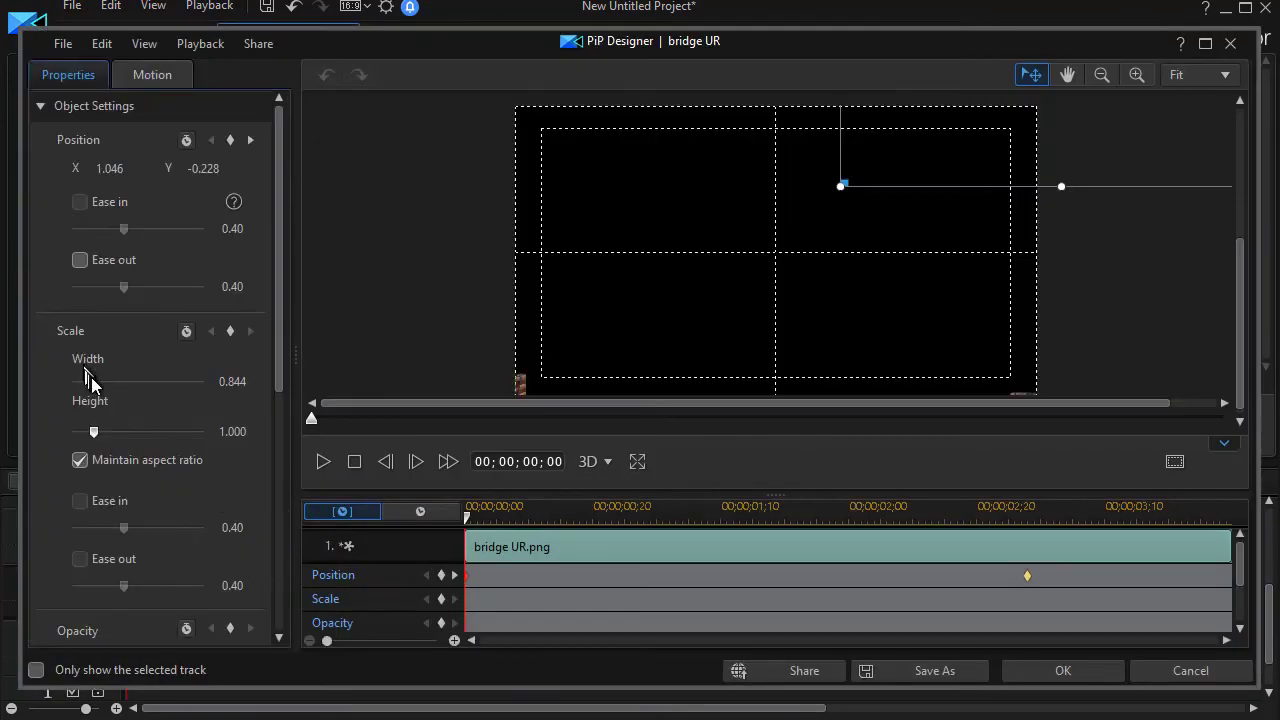
left_click_drag(91, 377, 86, 389)
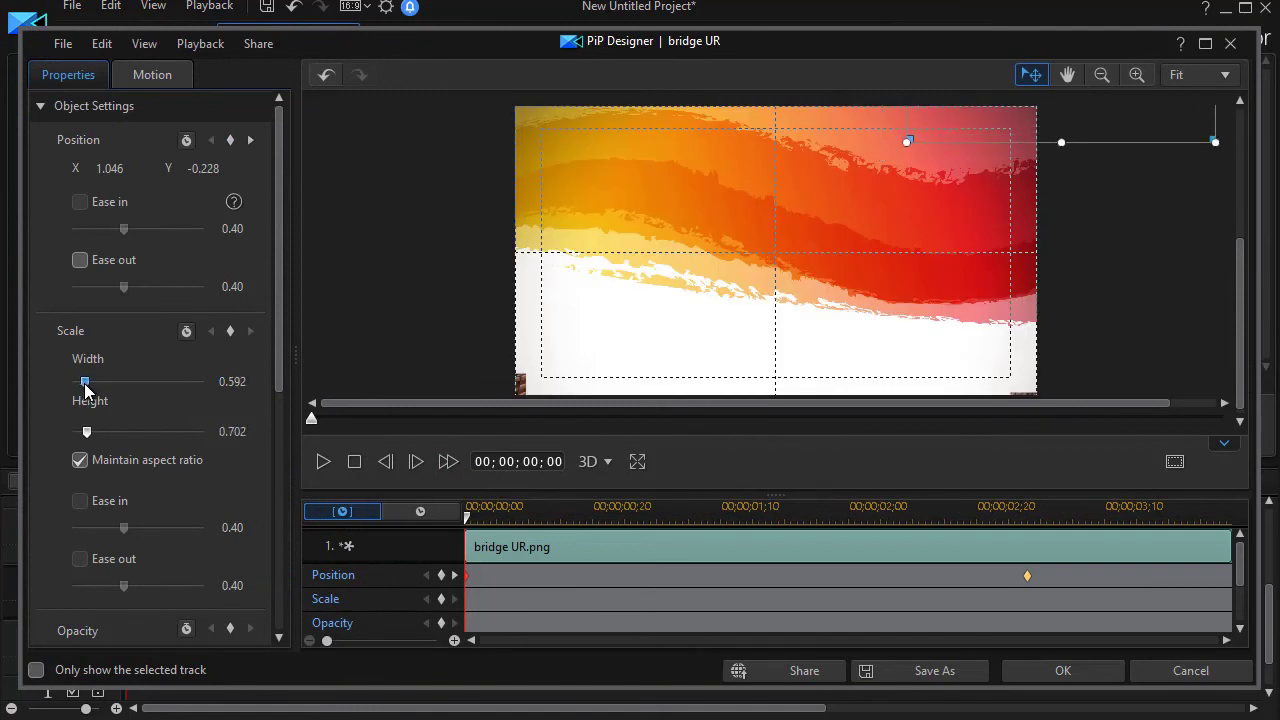
left_click(1063, 671)
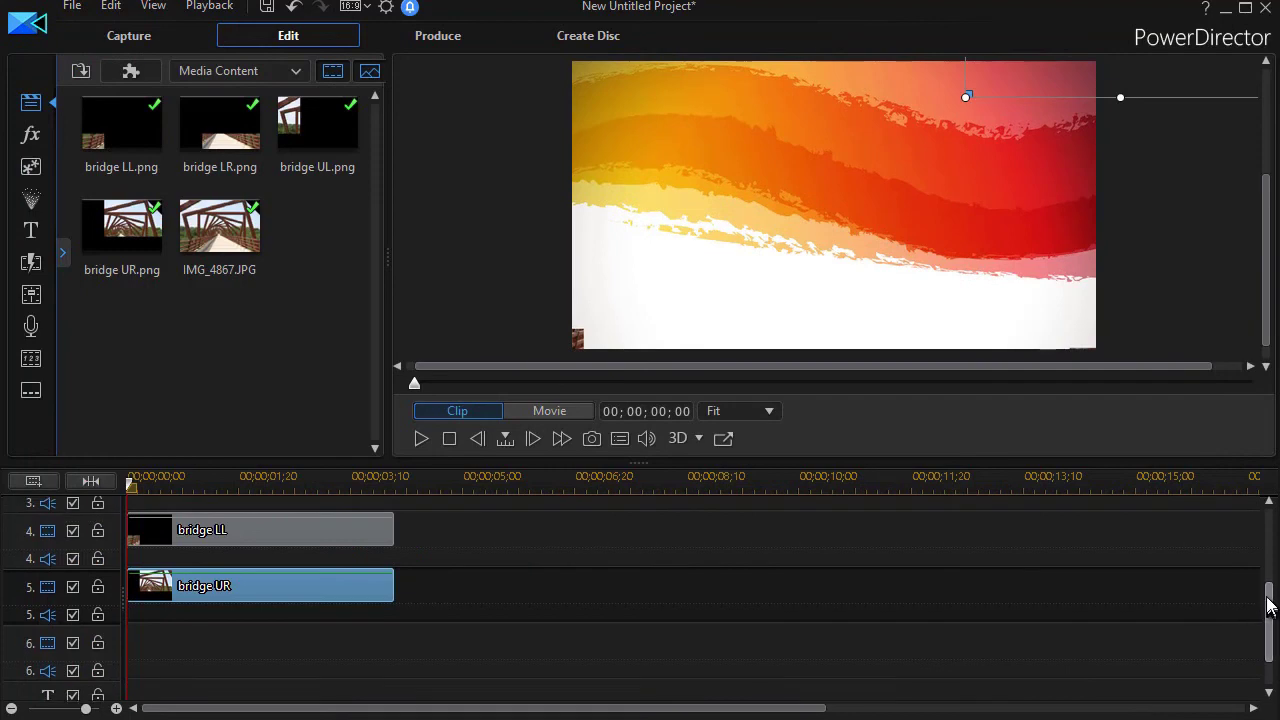
left_click_drag(1268, 600, 1268, 520)
- Shrink the IMG_4867 clip to 0.592 width by 0.702 height in PiP Designer
left_click(593, 594)
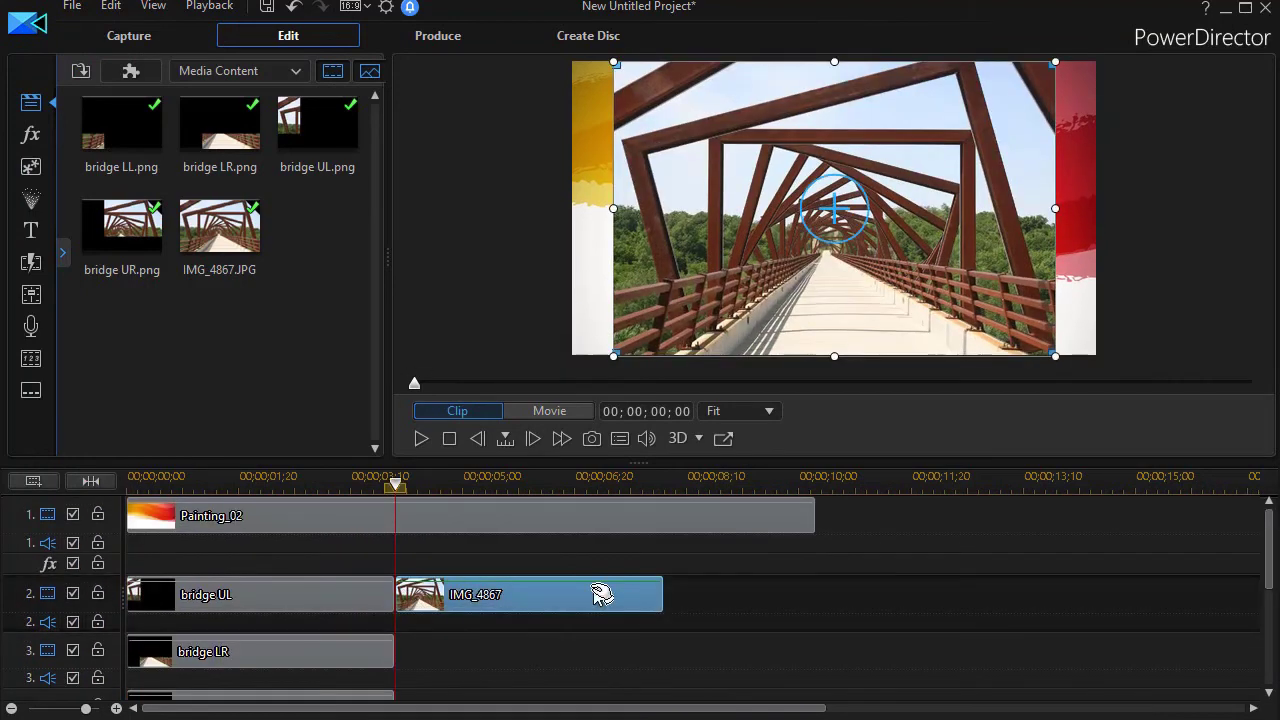
double_click(590, 597)
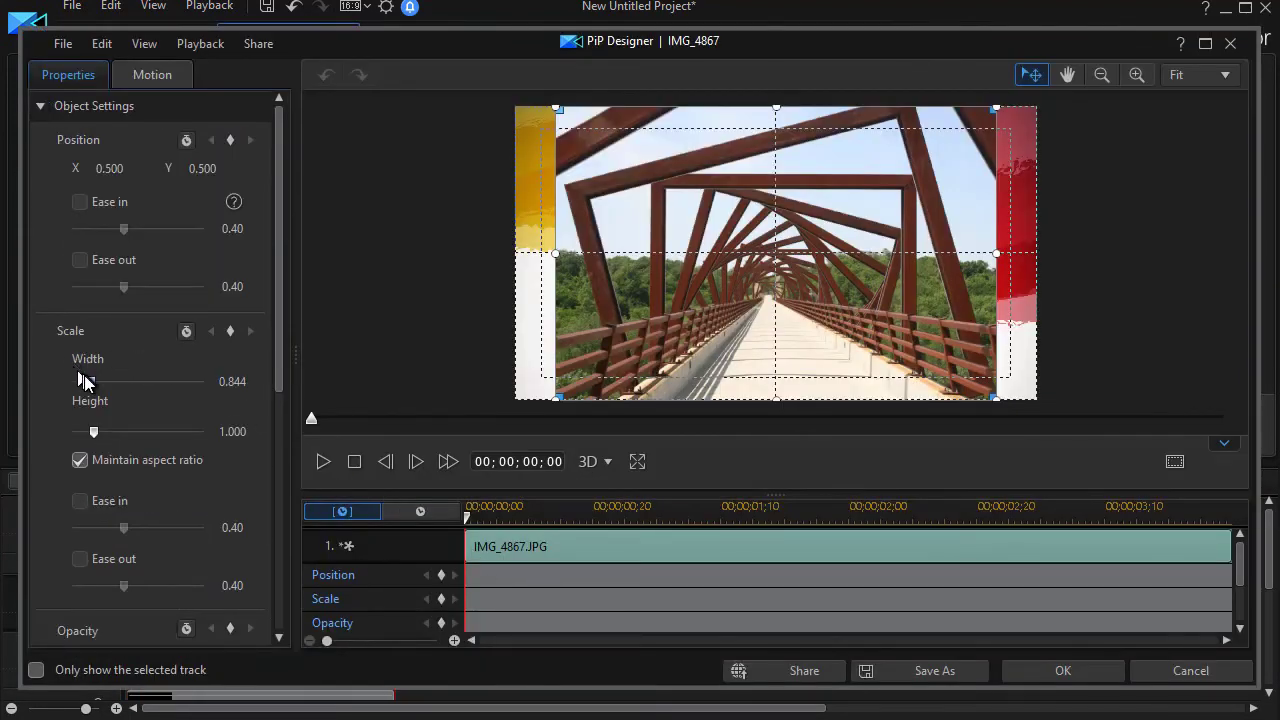
left_click_drag(91, 384, 83, 396)
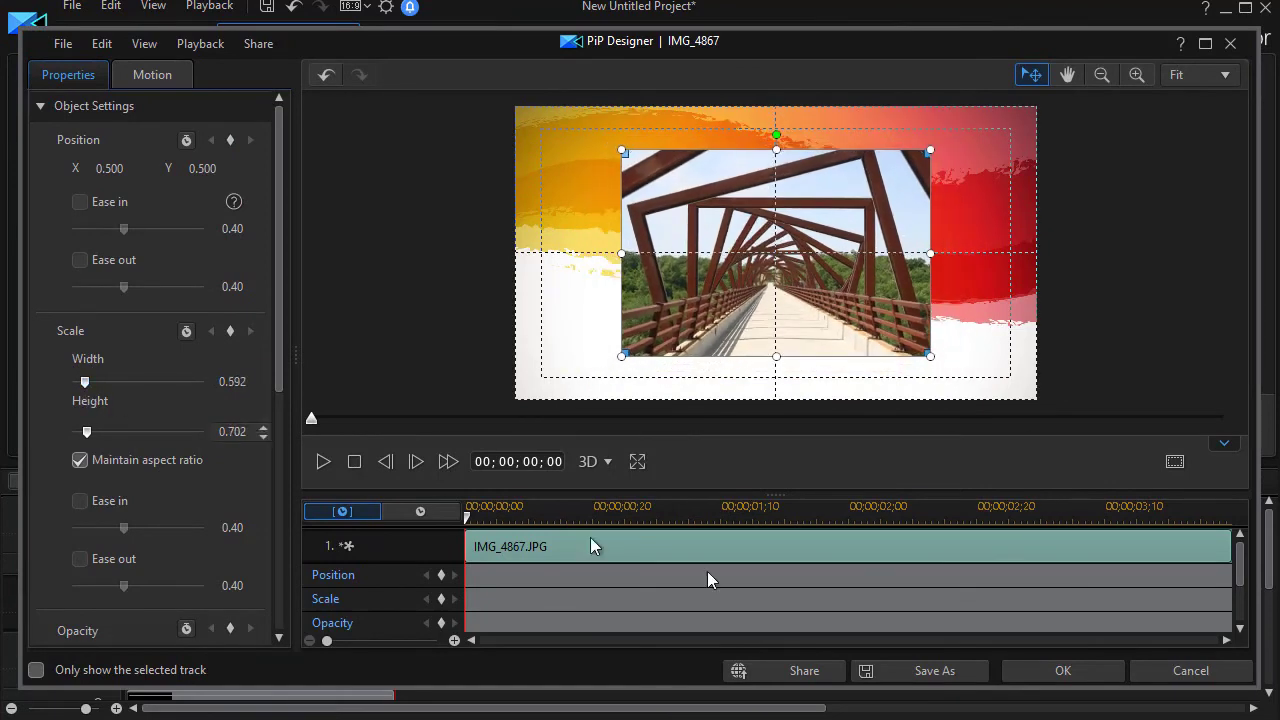
left_click(1050, 670)
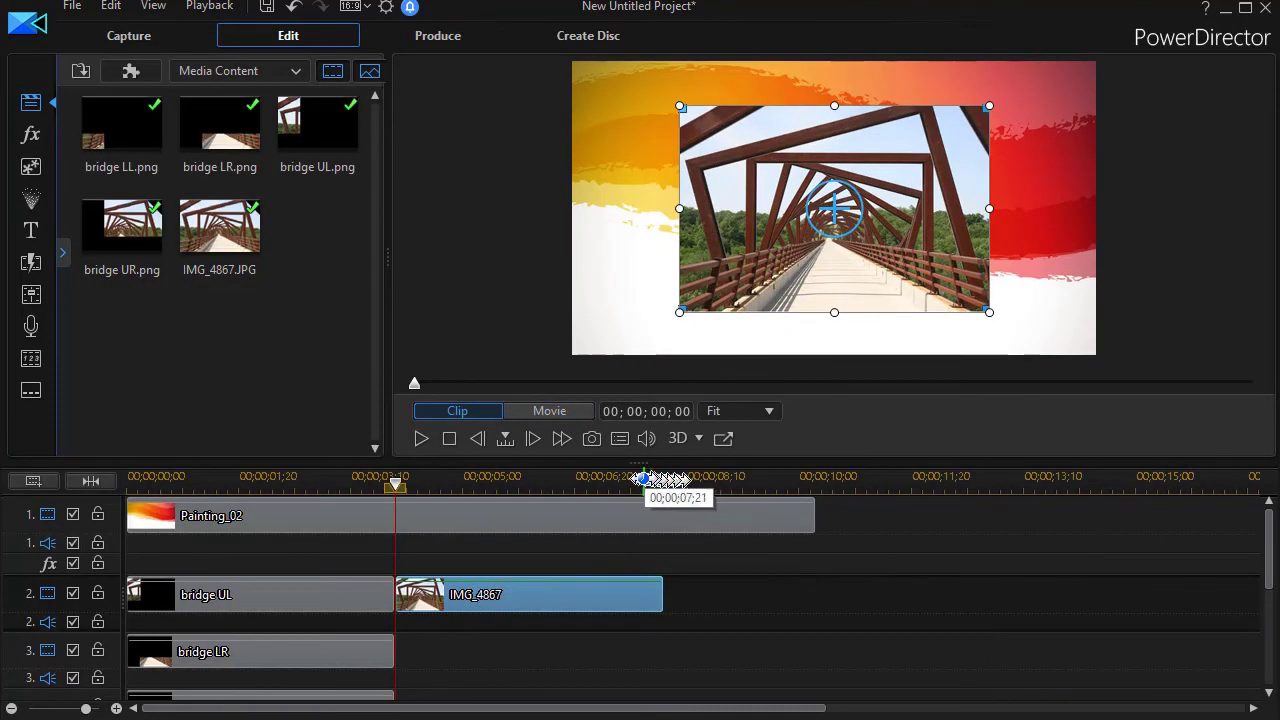
- Enlarge the preview and switch it to Movie mode, rewound to 00;00;00;00
left_click_drag(641, 462, 620, 572)
left_click(512, 526)
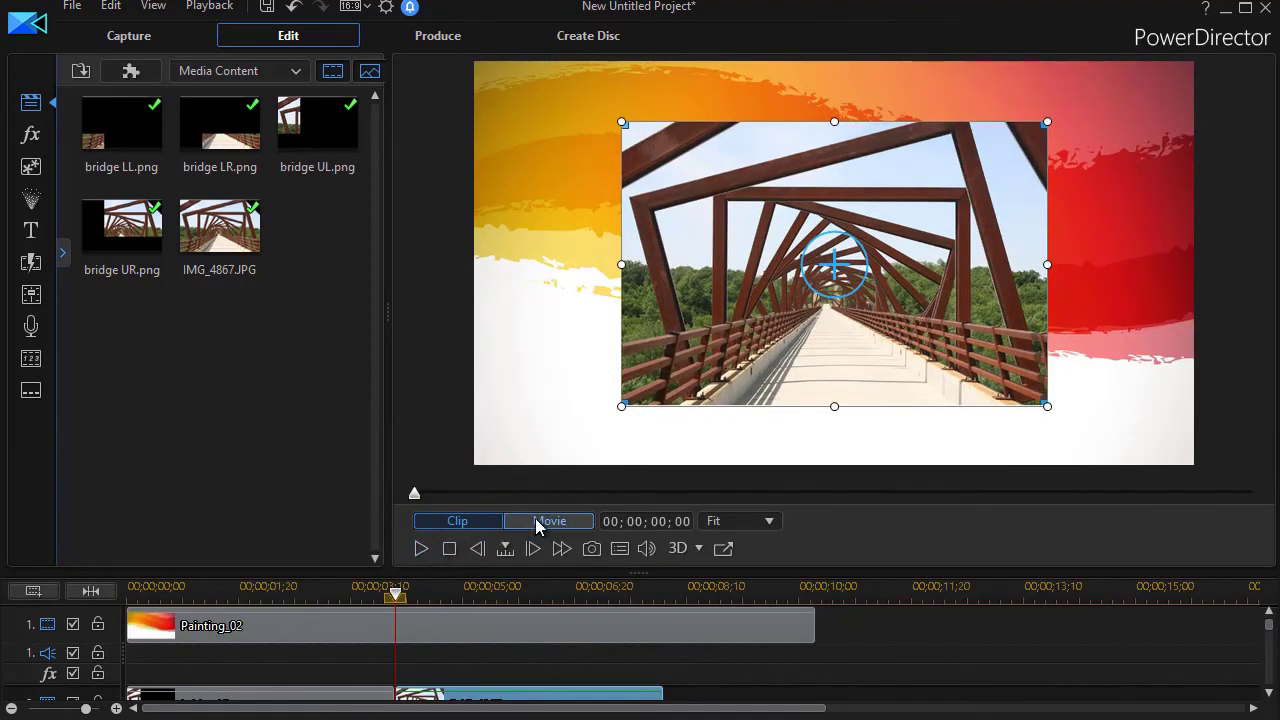
left_click(414, 494)
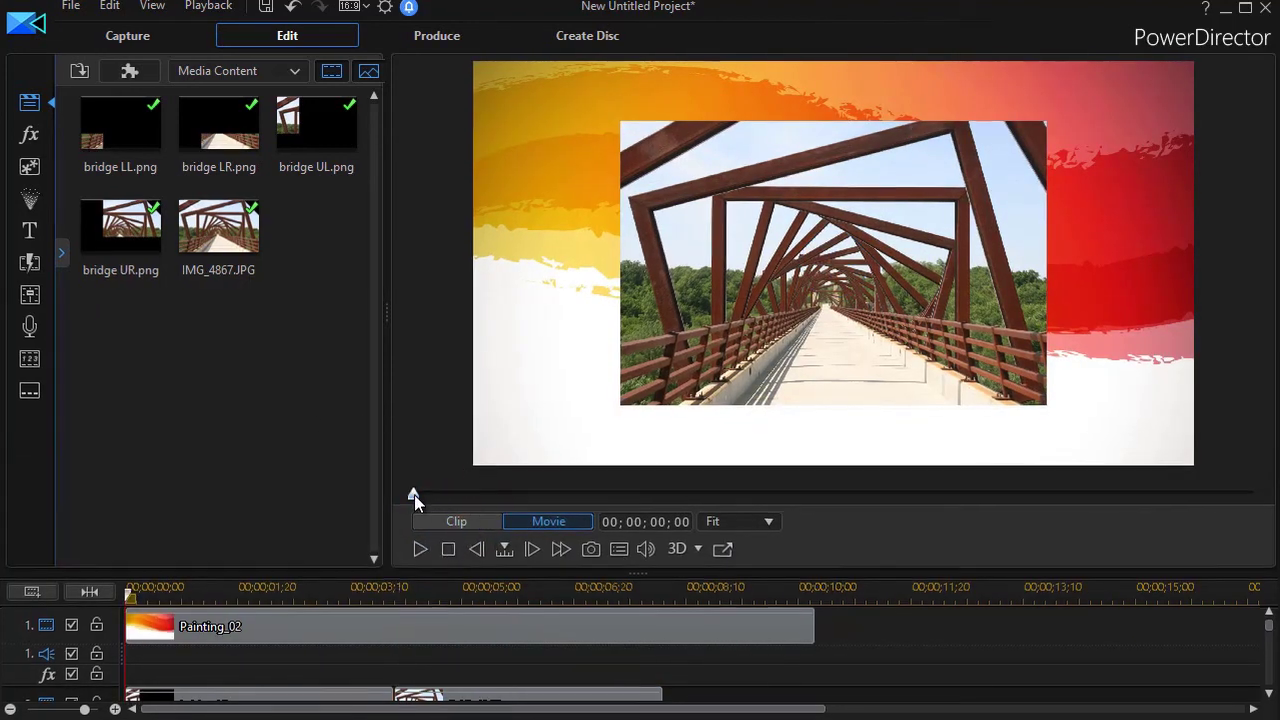